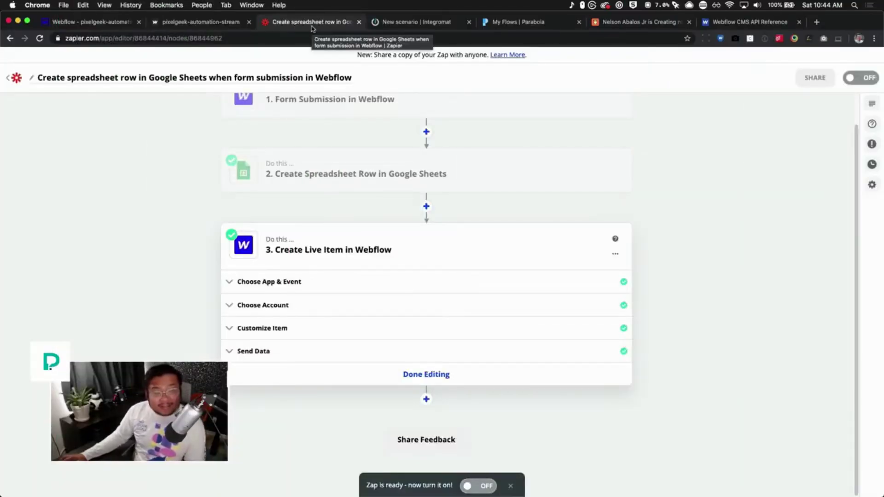
Switch from the finished Zapier Zap to the new Integromat scenario page
click(428, 27)
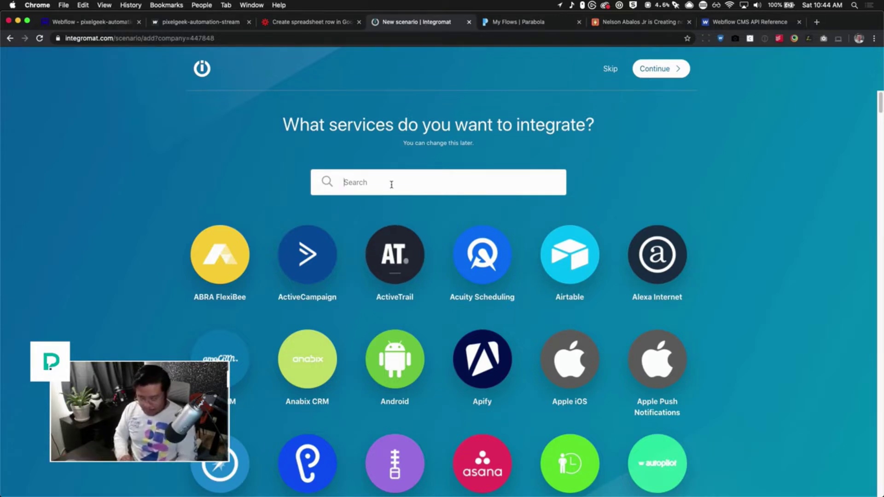
Pick Webflow and Google Sheets as the scenario's services and continue to the editor
text(webflow)
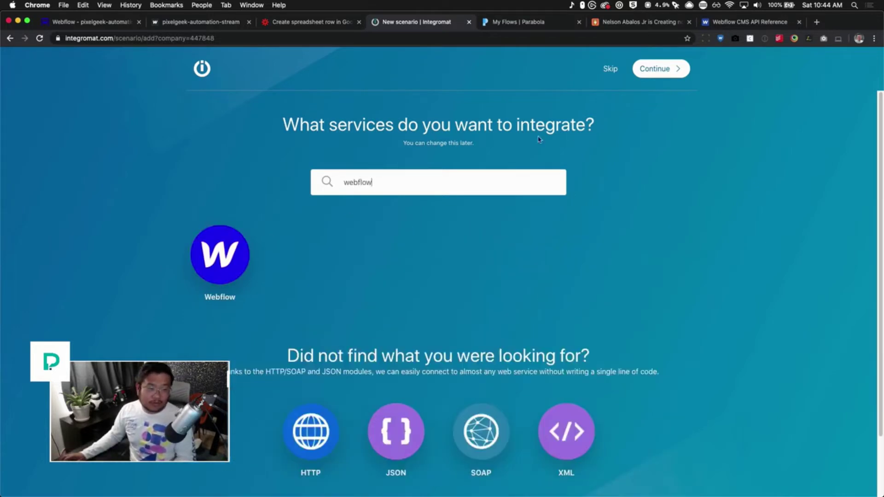
click(219, 255)
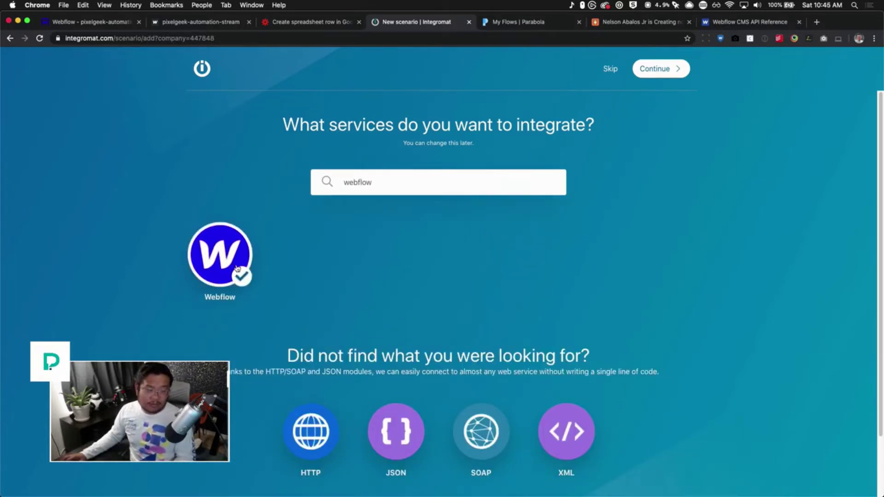
double_click(392, 183)
text(Google)
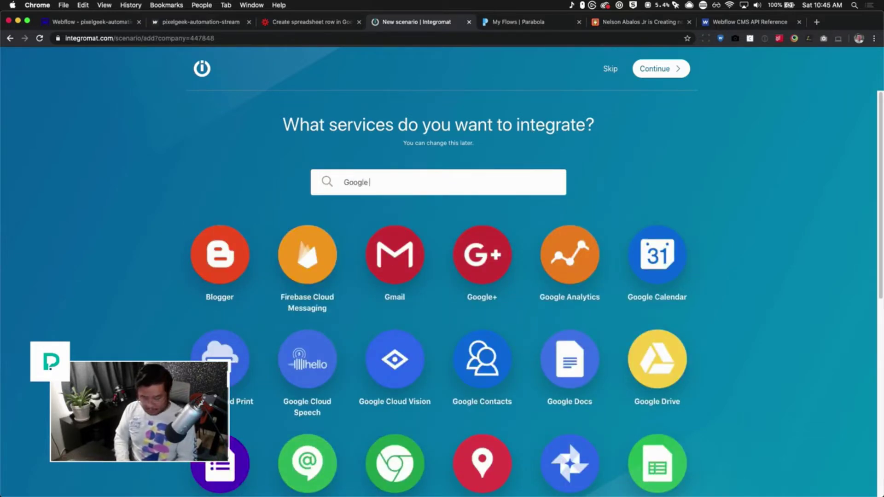
text( shh)
key(BackSpace)
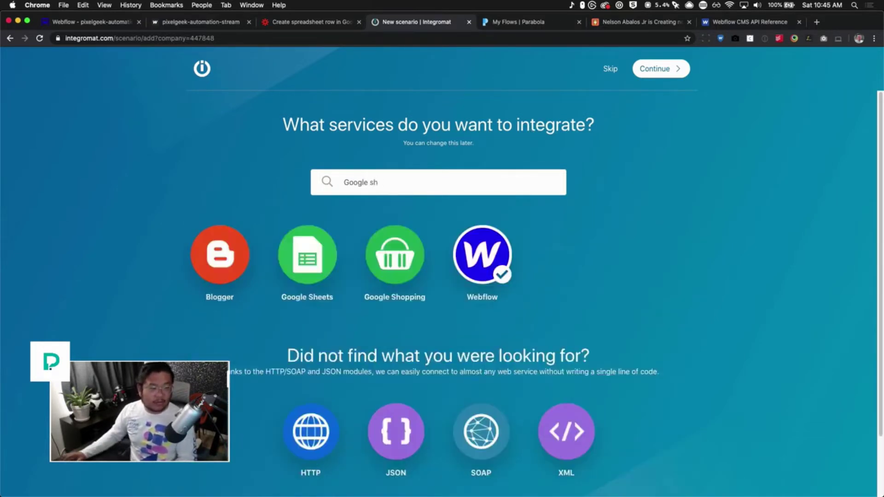
click(307, 255)
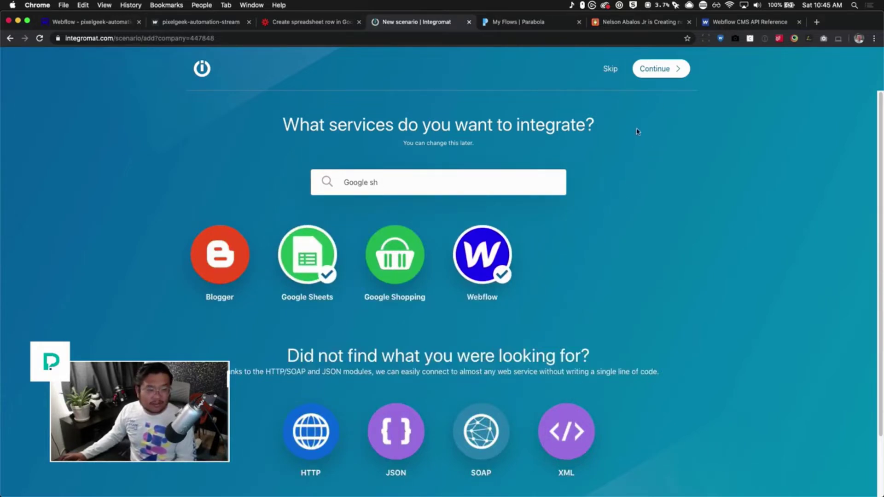
click(656, 70)
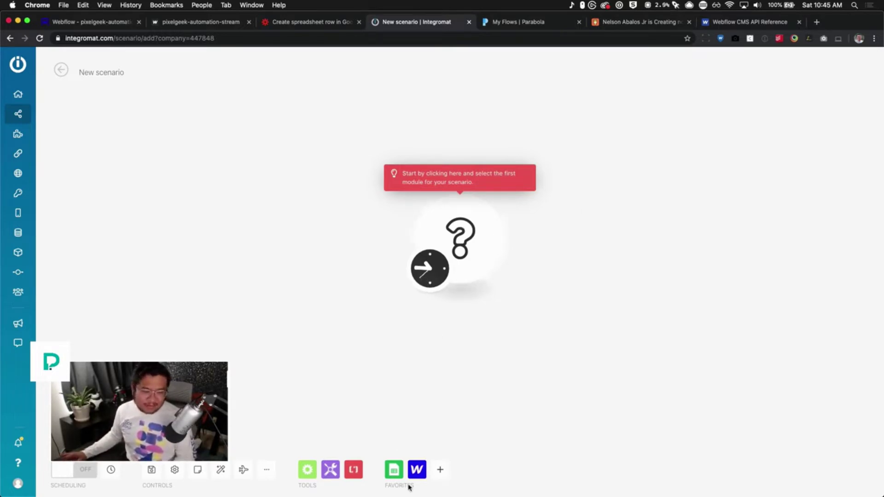
Make the first module Webflow Update Order, dismissing its settings dialog without changes
click(469, 238)
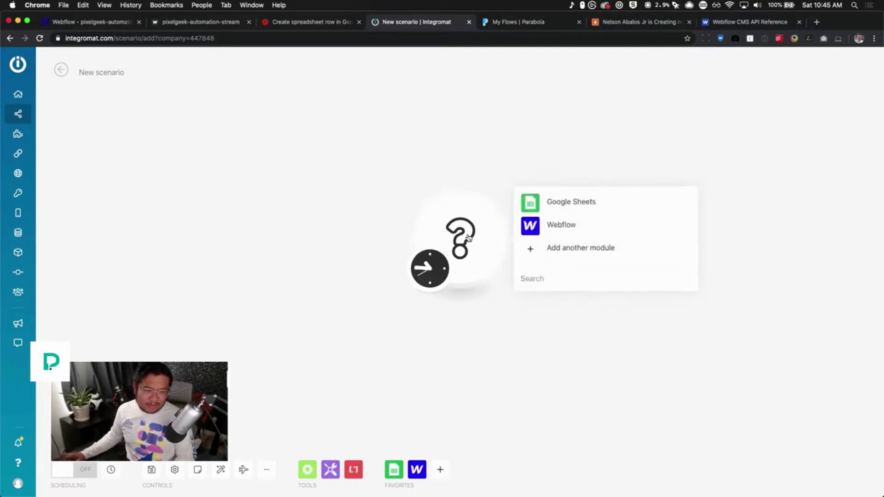
click(556, 230)
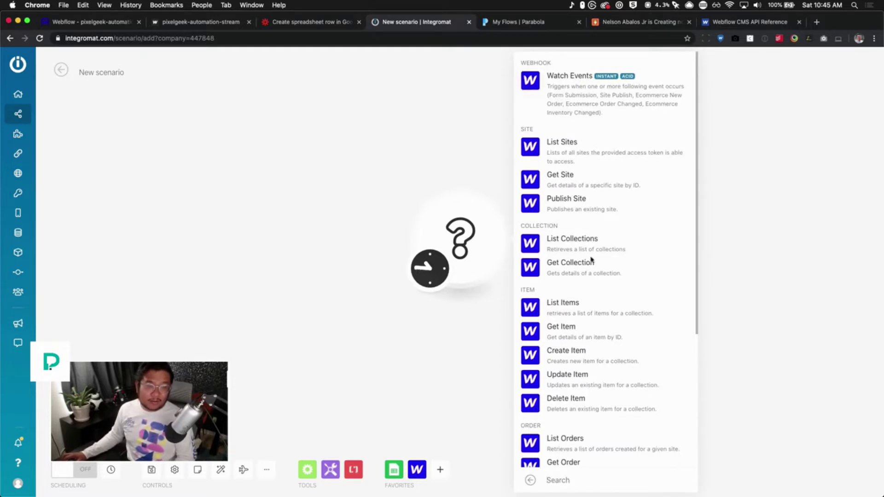
scroll(598, 345, down, 5)
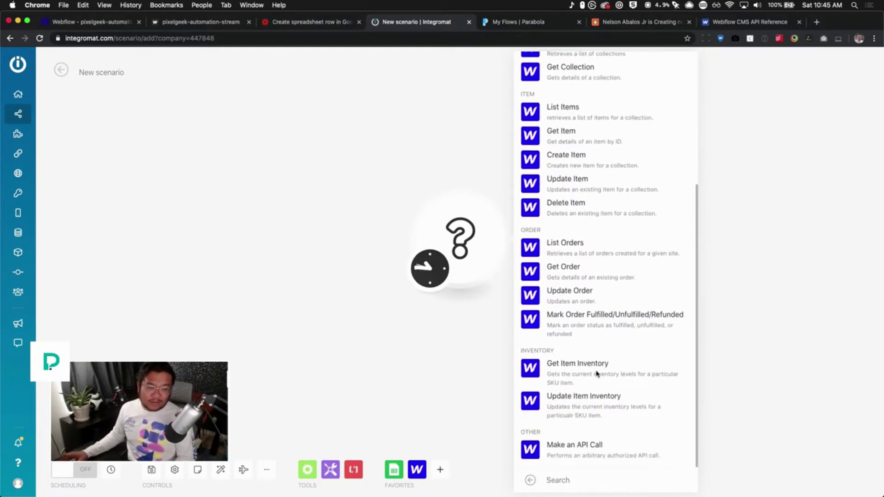
scroll(597, 374, up, 3)
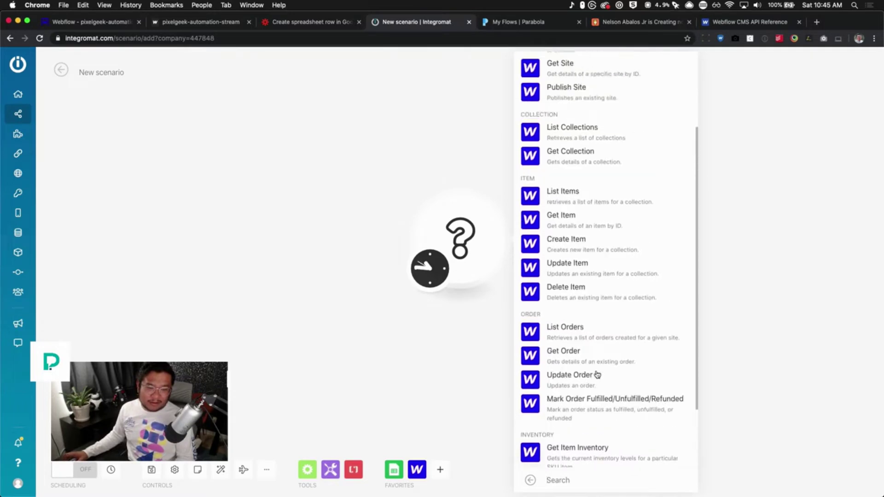
scroll(597, 374, up, 2)
scroll(598, 302, down, 6)
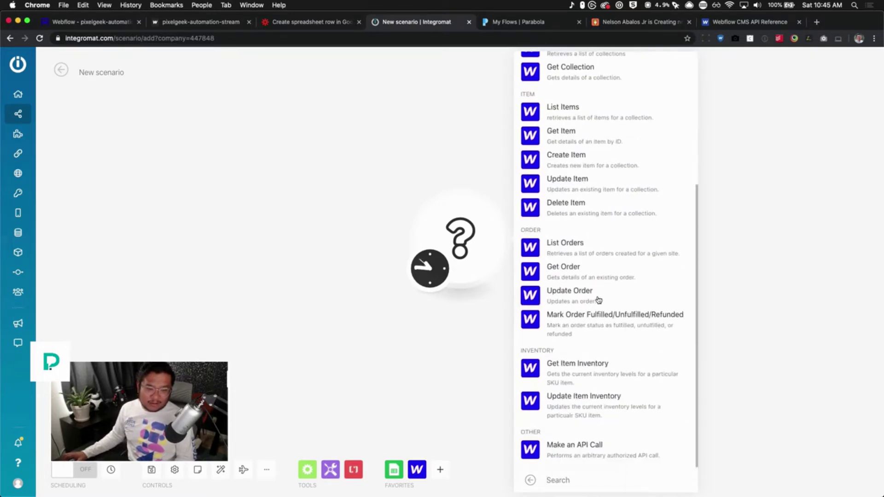
click(598, 300)
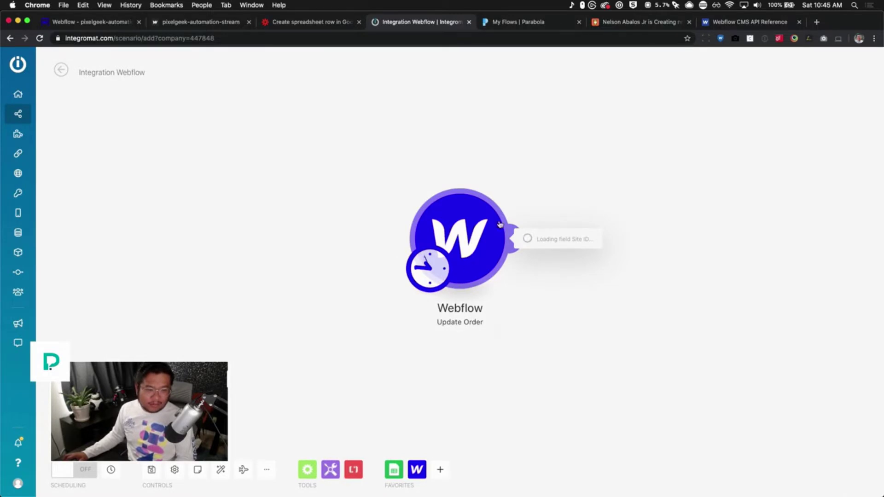
click(661, 309)
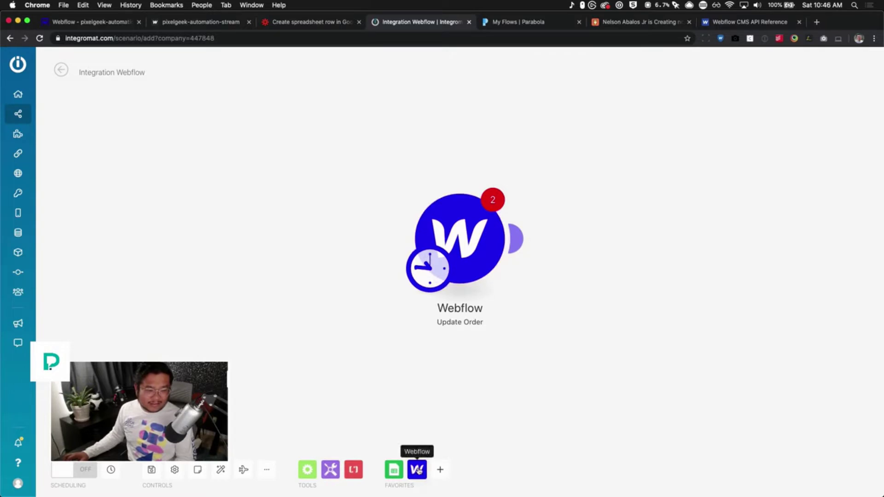
Delete the Update Order module and make the first module a Webflow Watch Events trigger
right_click(475, 241)
click(508, 356)
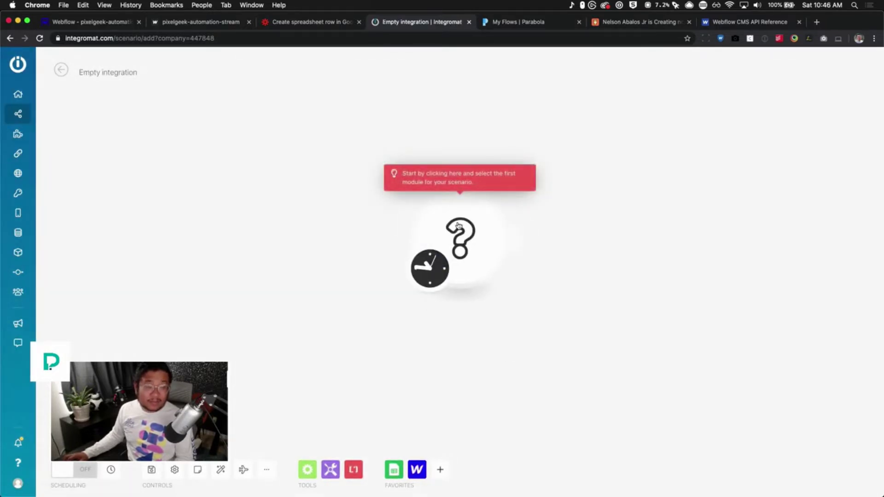
click(458, 225)
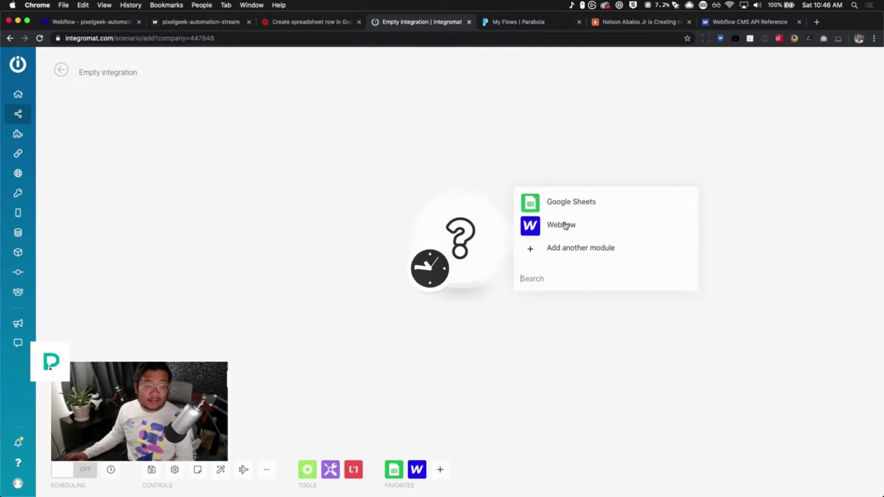
click(564, 225)
click(607, 102)
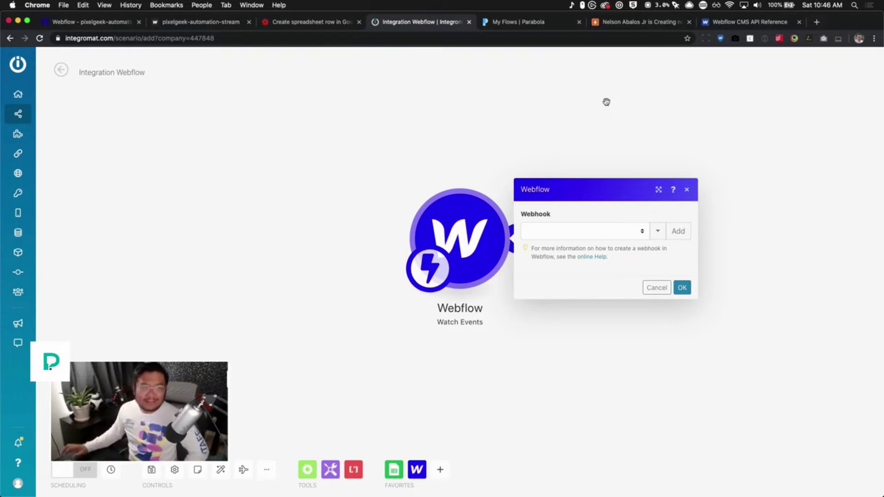
click(319, 23)
scroll(319, 145, up, 2)
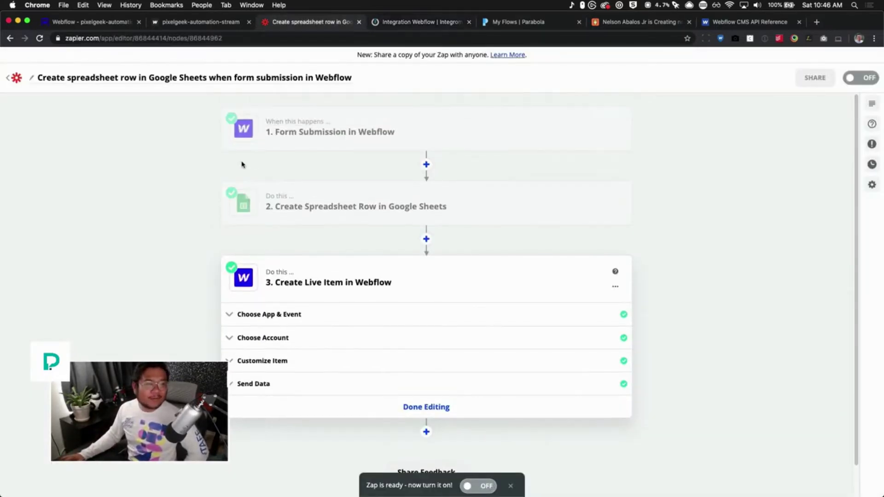
click(368, 140)
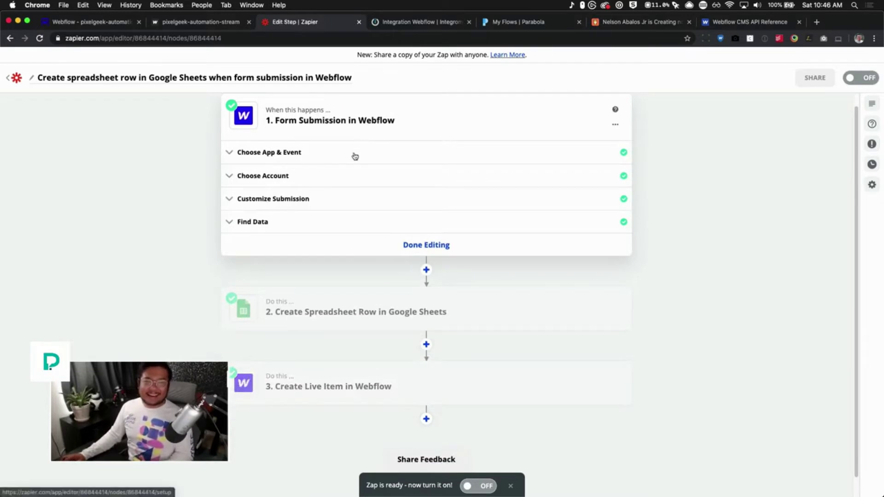
click(414, 23)
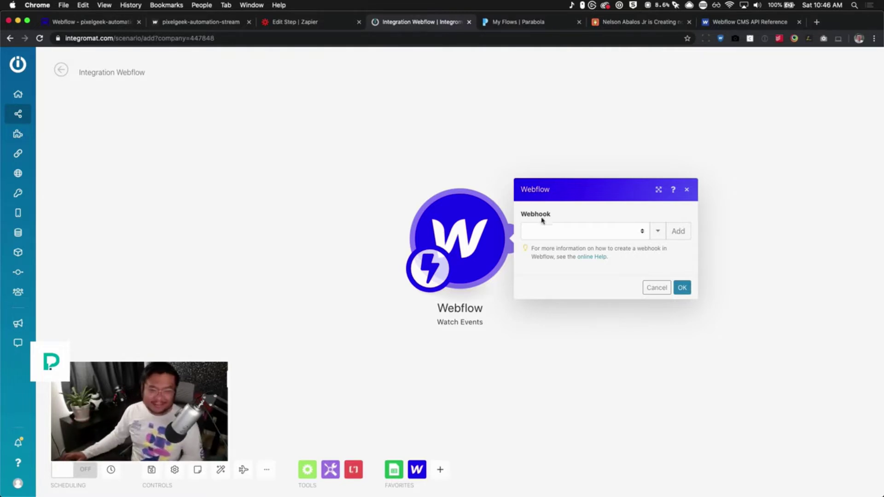
Start a new My Site webhook, check its Webflow connection, then return to the Zapier Zap
click(678, 232)
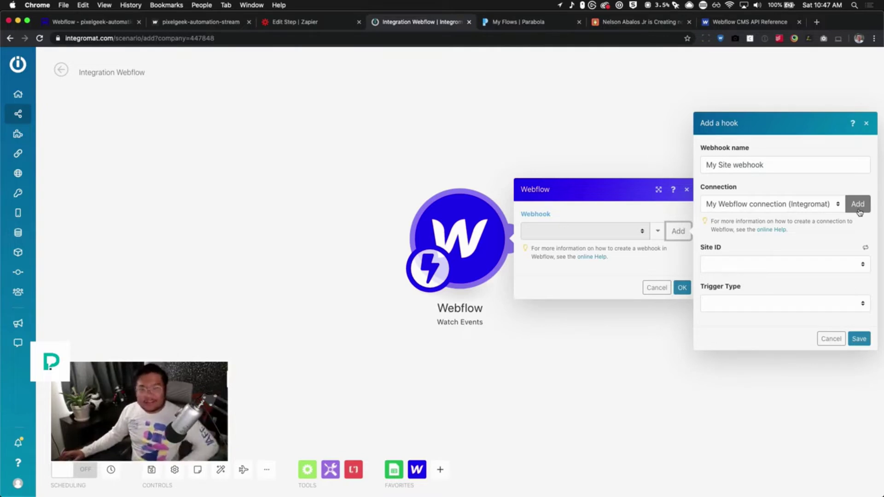
click(859, 205)
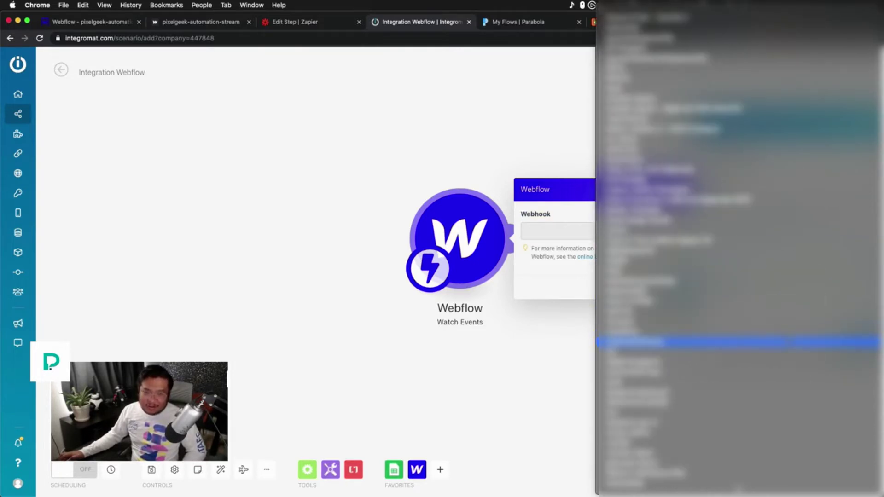
click(547, 290)
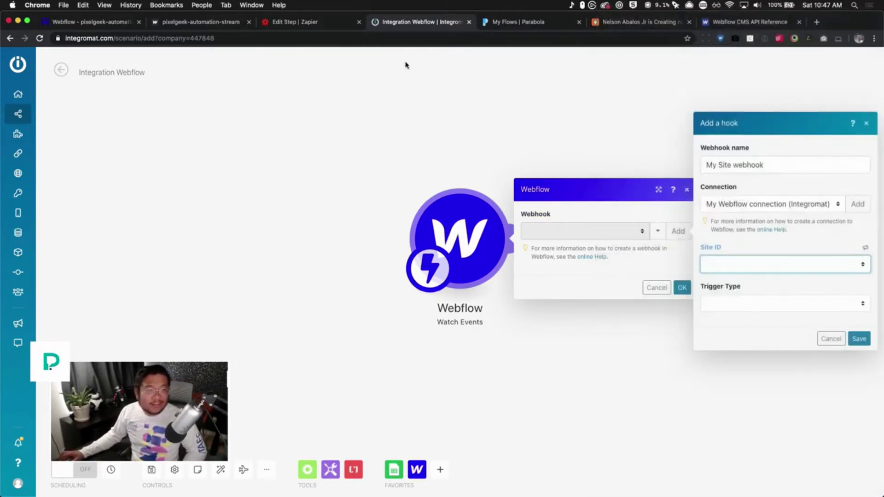
click(306, 25)
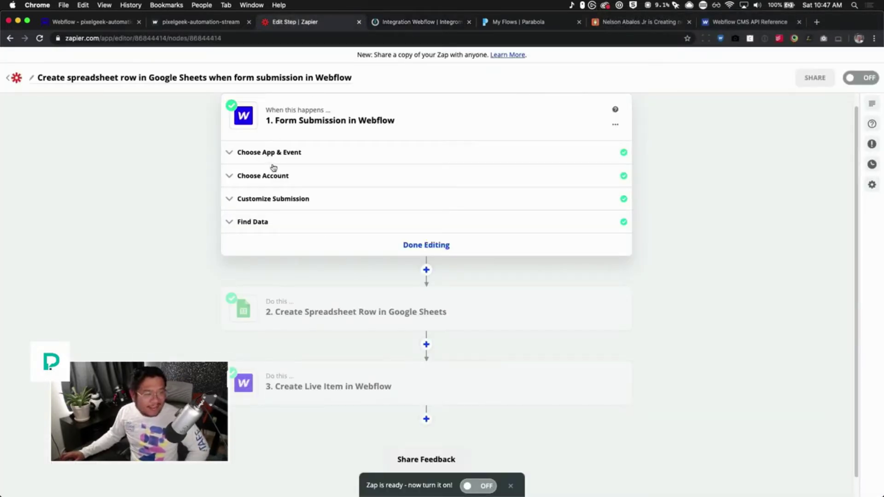
click(273, 199)
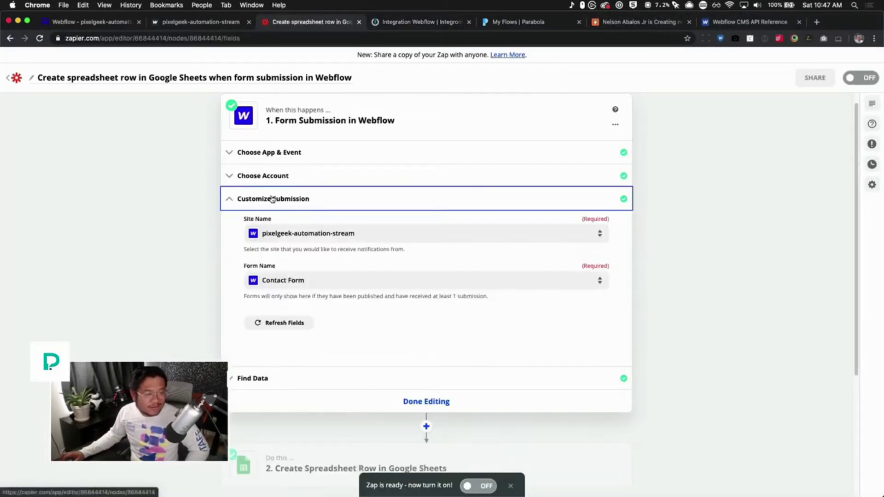
click(357, 234)
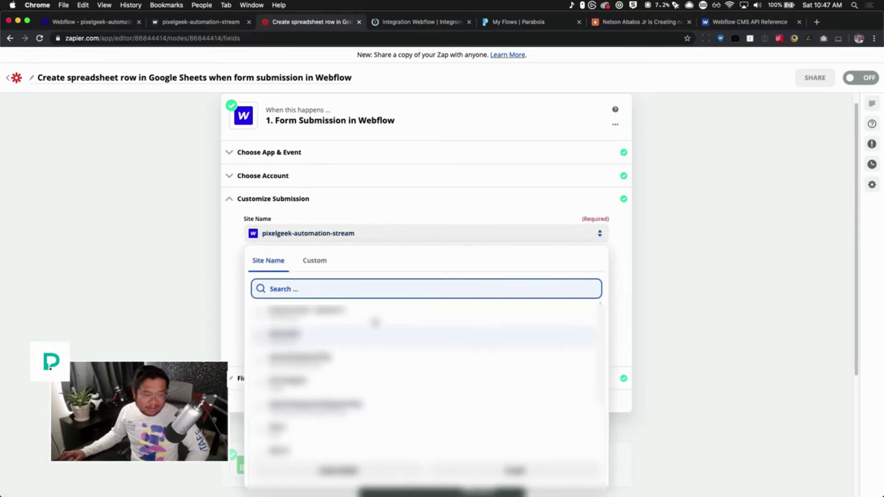
scroll(382, 330, up, 3)
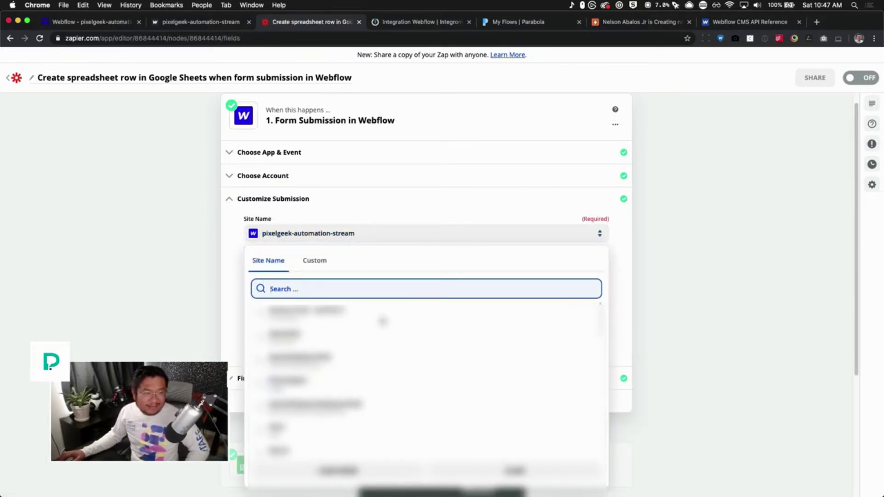
click(408, 23)
click(770, 261)
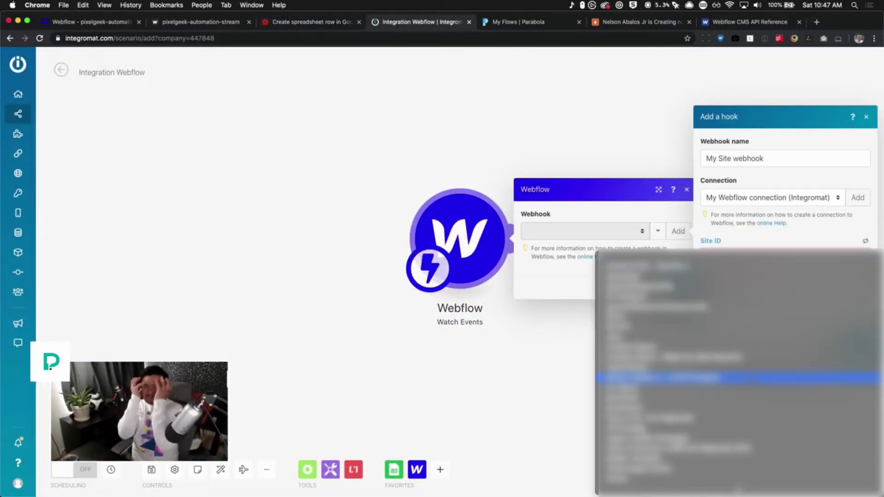
click(776, 253)
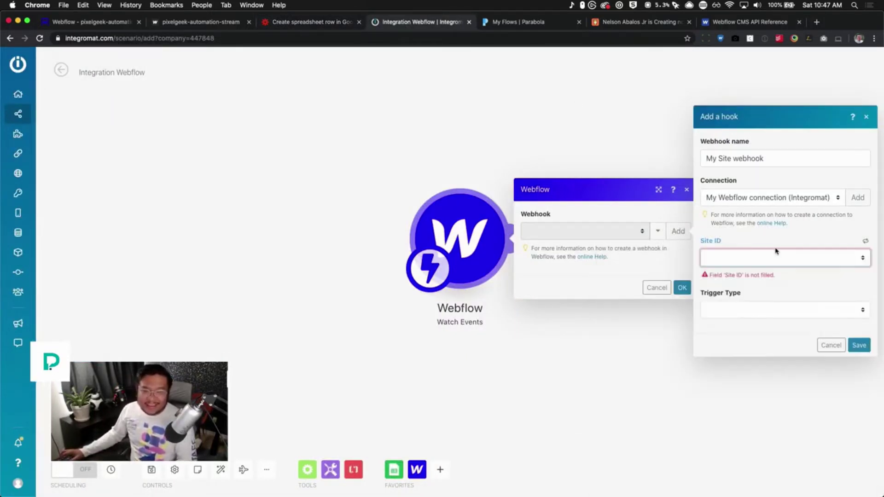
click(322, 23)
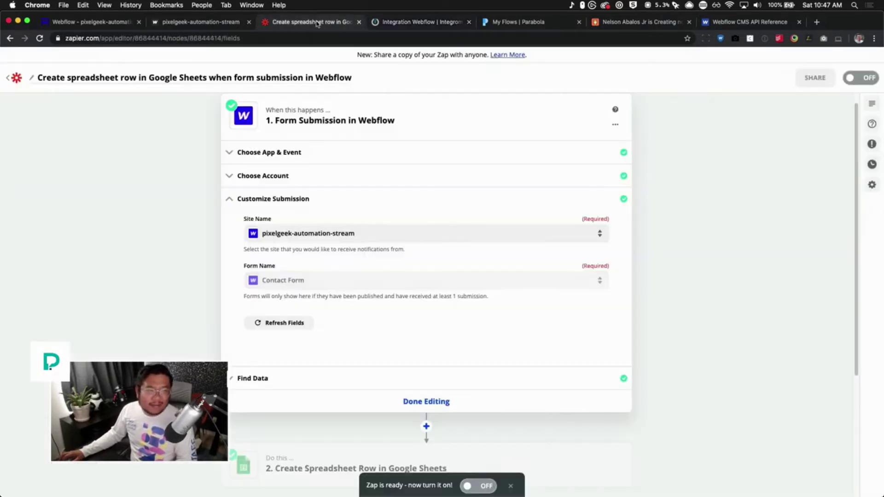
click(311, 242)
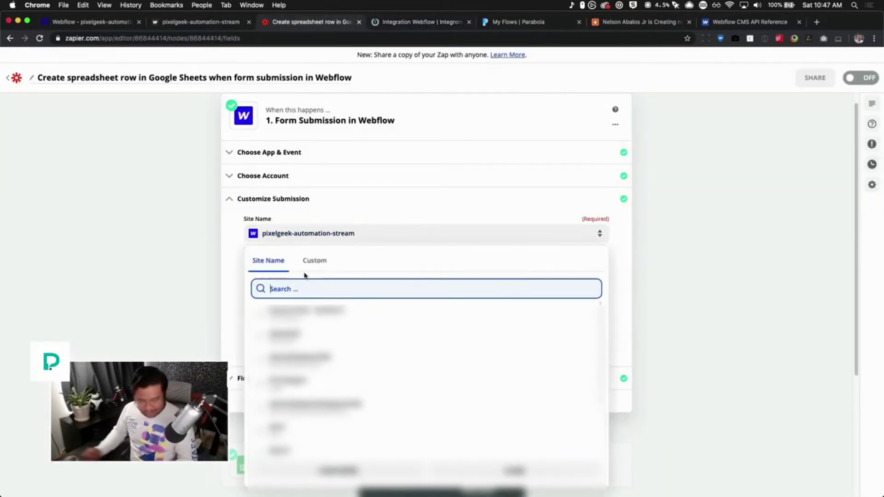
text(pixelge)
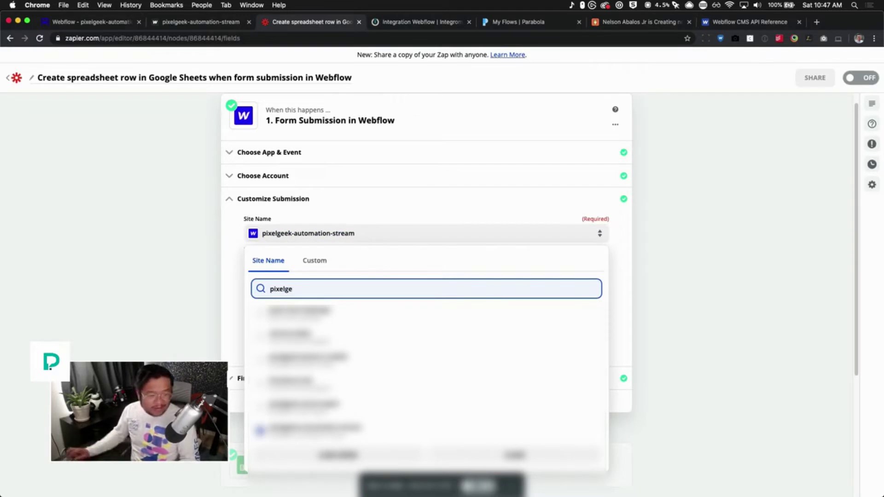
click(344, 430)
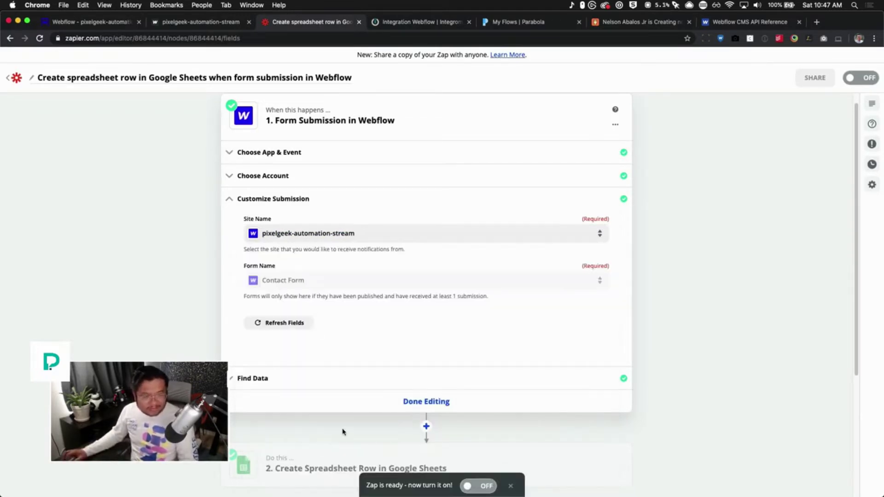
Set the webhook's Site ID to pixelgeek-automation-stream and Trigger Type to Form Submission
click(442, 21)
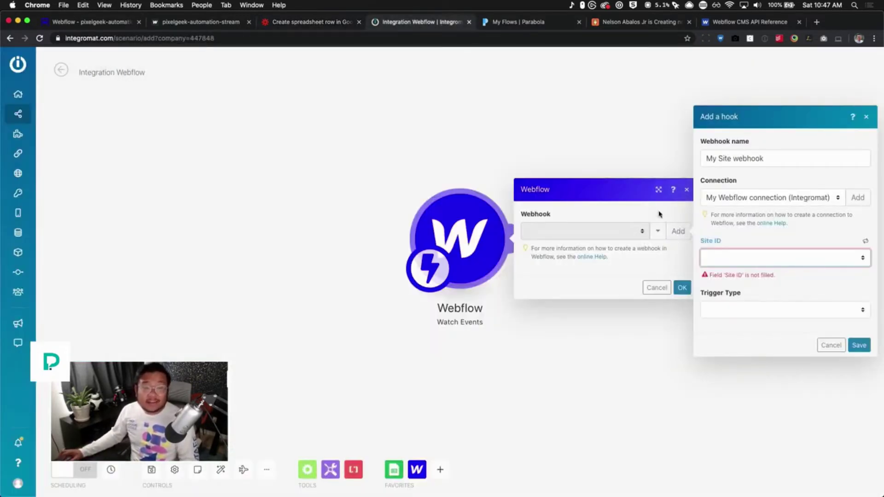
click(726, 259)
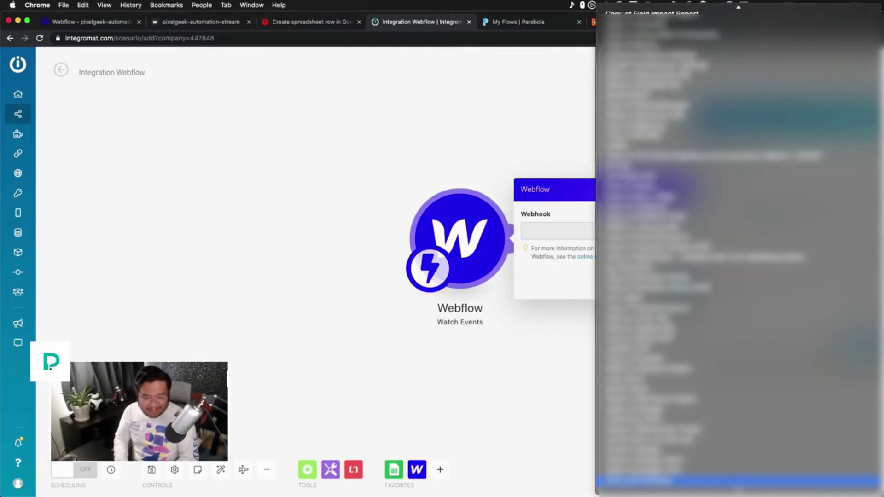
scroll(736, 276, down, 5)
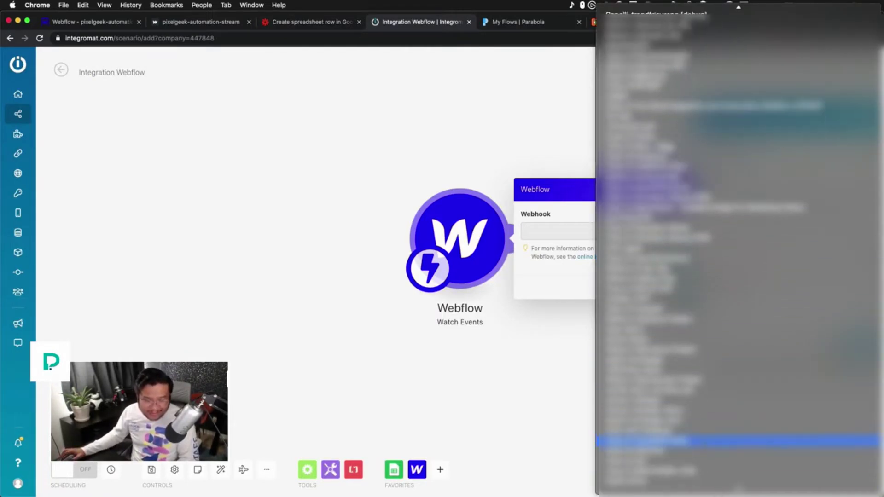
scroll(737, 276, down, 5)
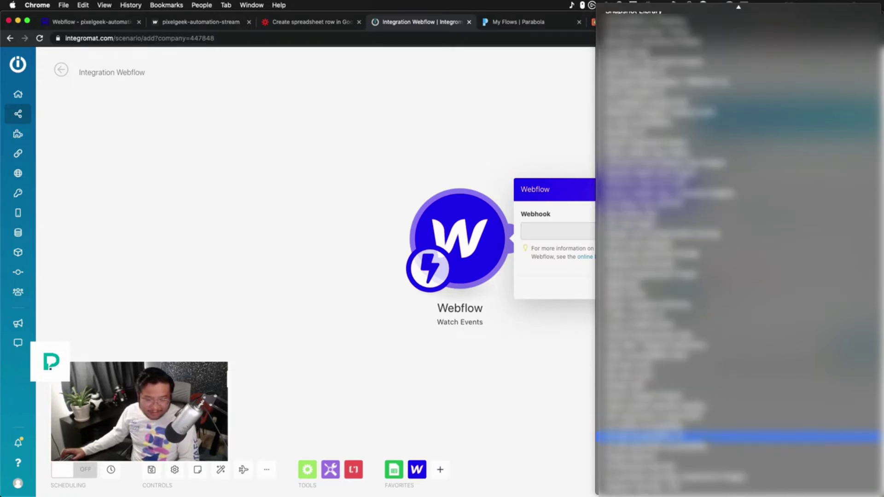
scroll(737, 249, up, 5)
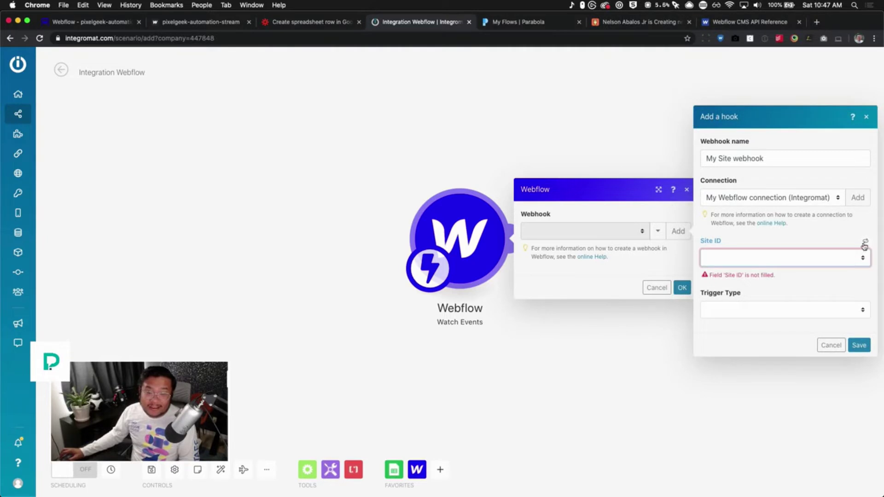
click(865, 245)
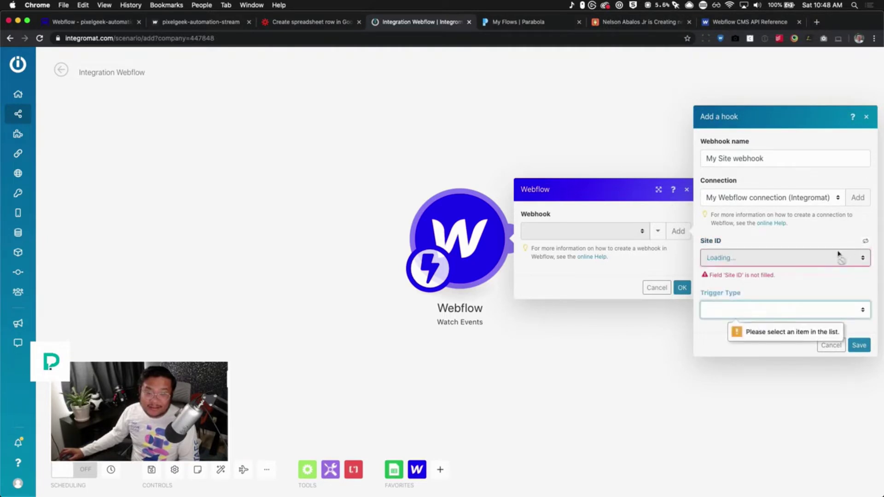
click(768, 258)
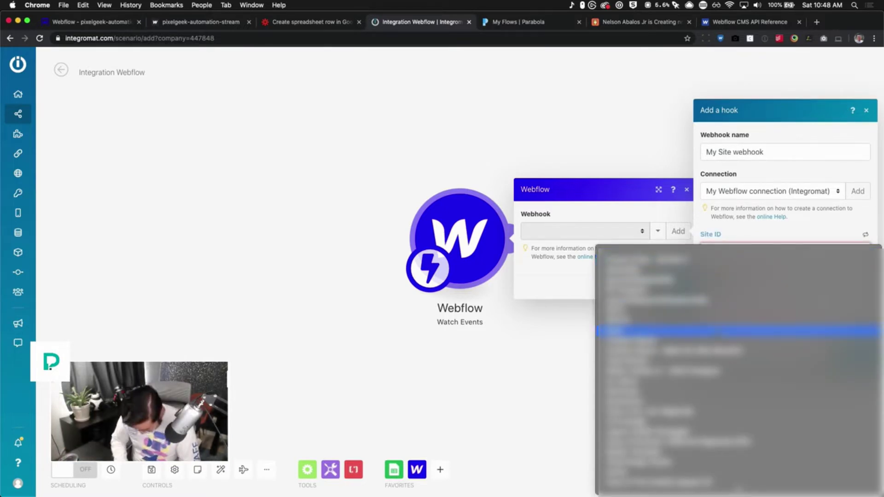
click(772, 331)
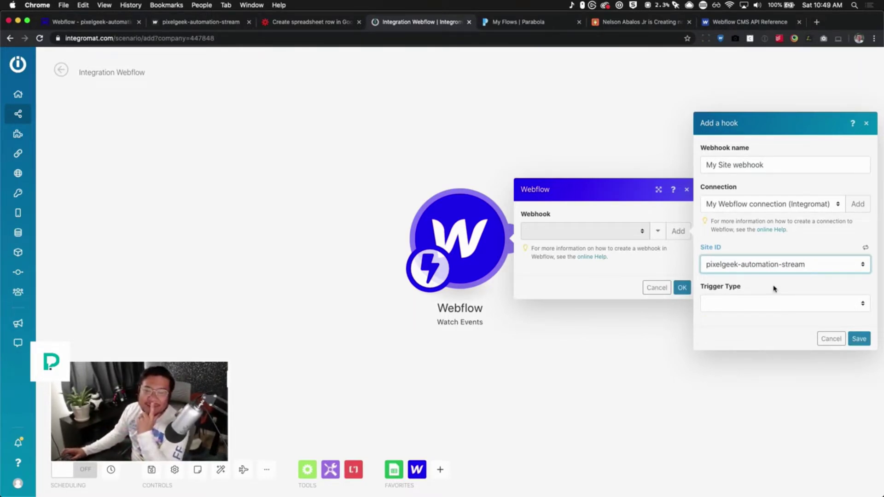
click(774, 288)
click(773, 304)
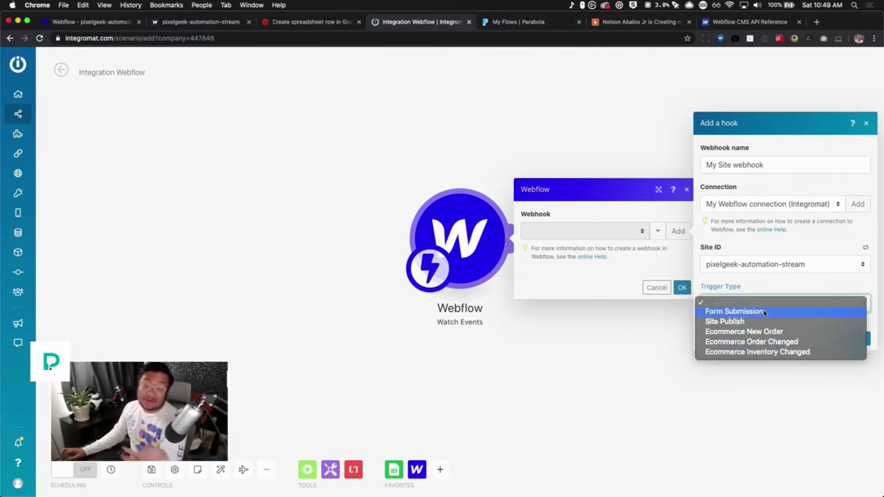
click(765, 313)
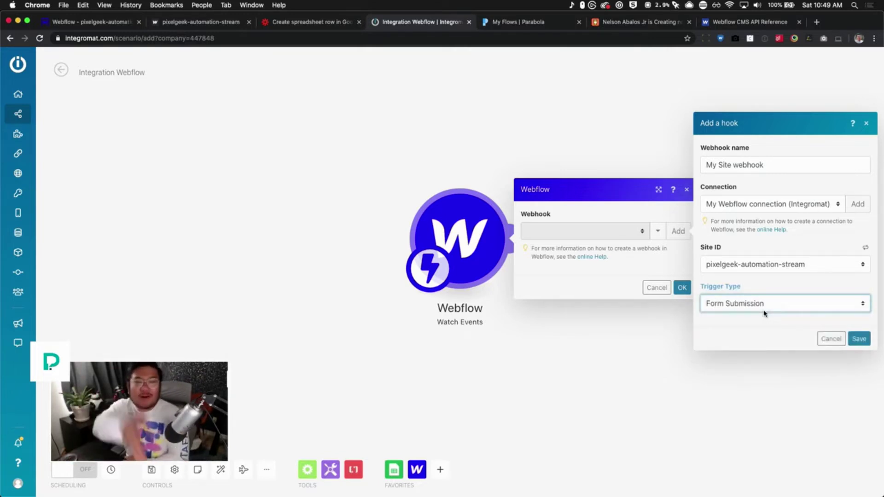
click(310, 22)
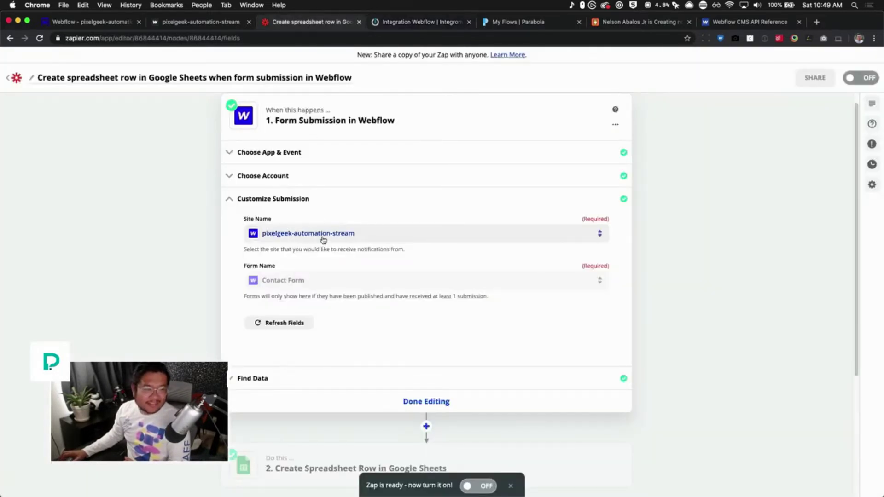
scroll(322, 221, up, 1)
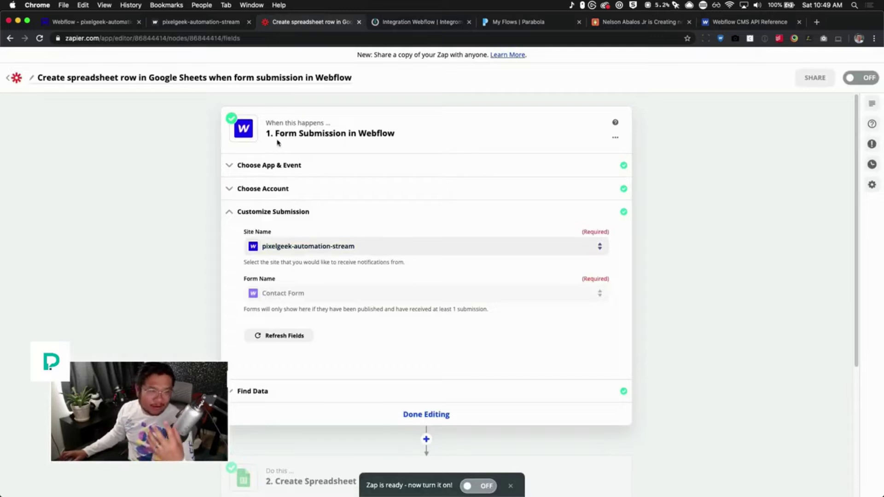
click(399, 23)
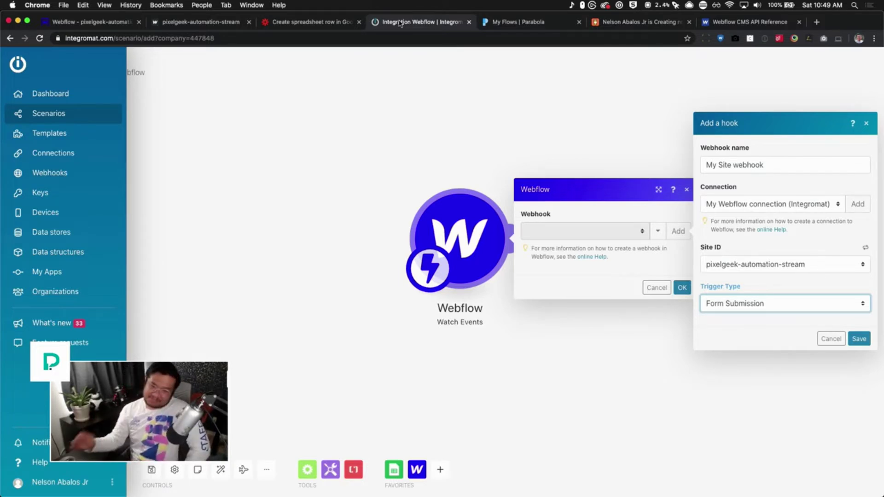
Save the My Site webhook, confirm it for the Webflow module, and drag the module up-left
click(865, 341)
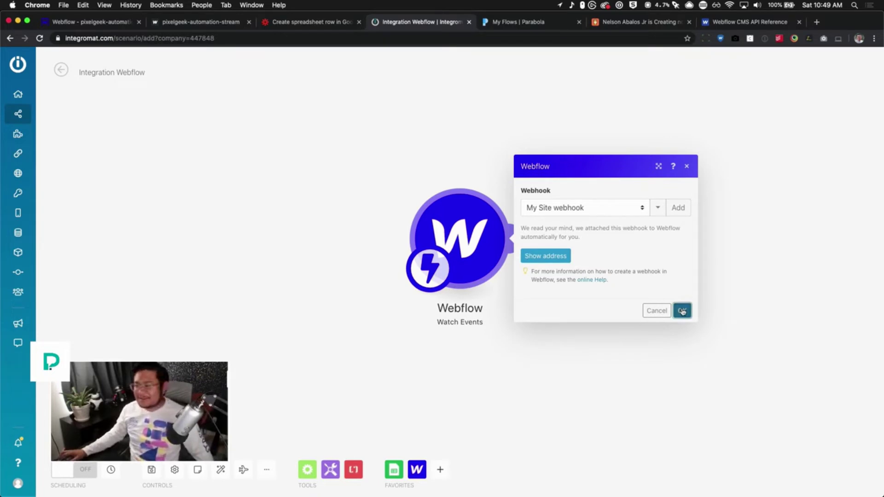
click(683, 311)
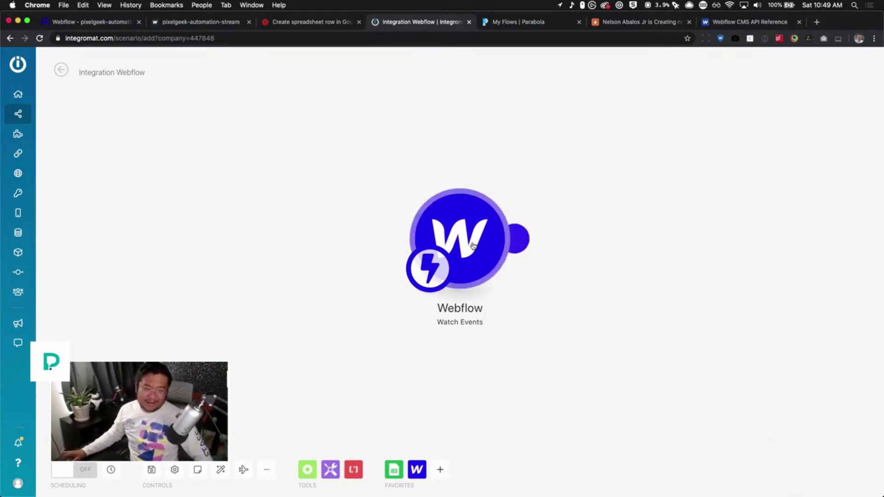
drag(474, 246, 188, 165)
Nudge the 'User fills out a form' box up in the Whimsical stream example flowchart, then return to Integromat
key(ctrl+Up)
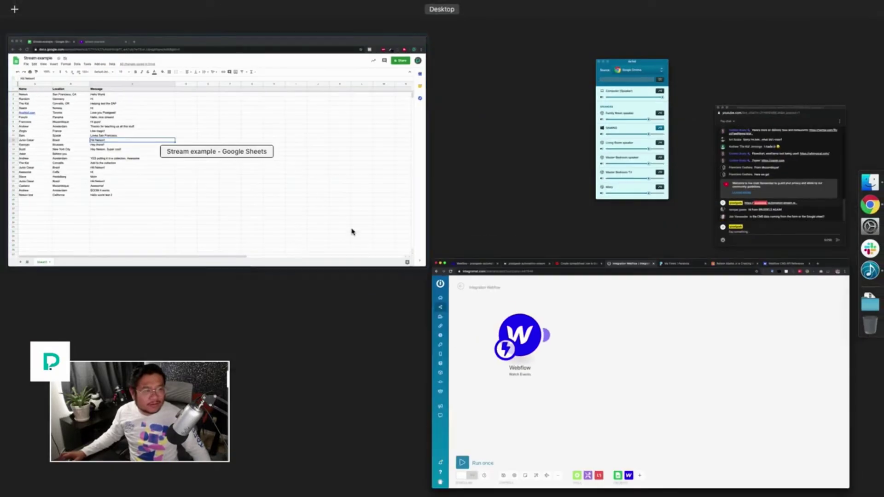
click(345, 227)
click(183, 22)
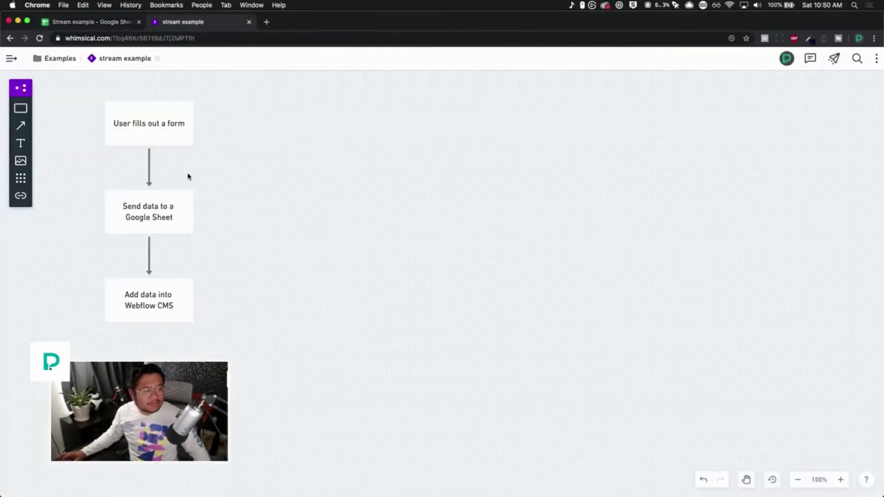
drag(167, 141, 158, 112)
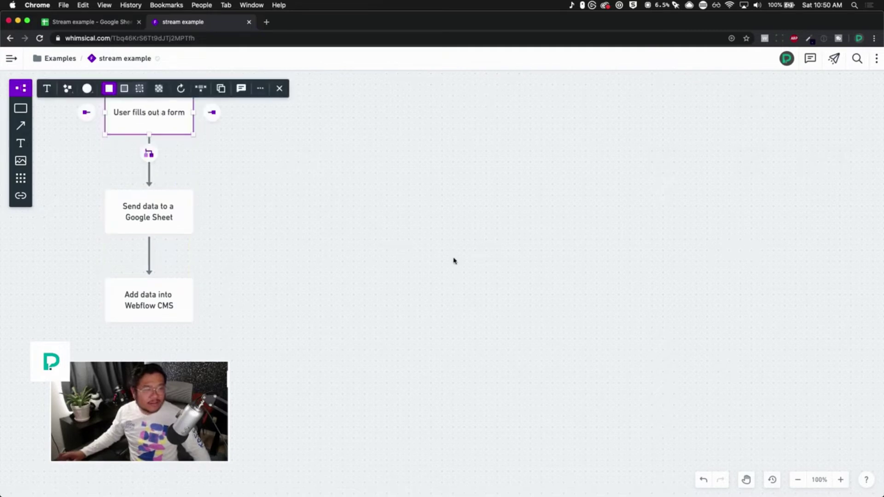
key(ctrl+Up)
click(339, 164)
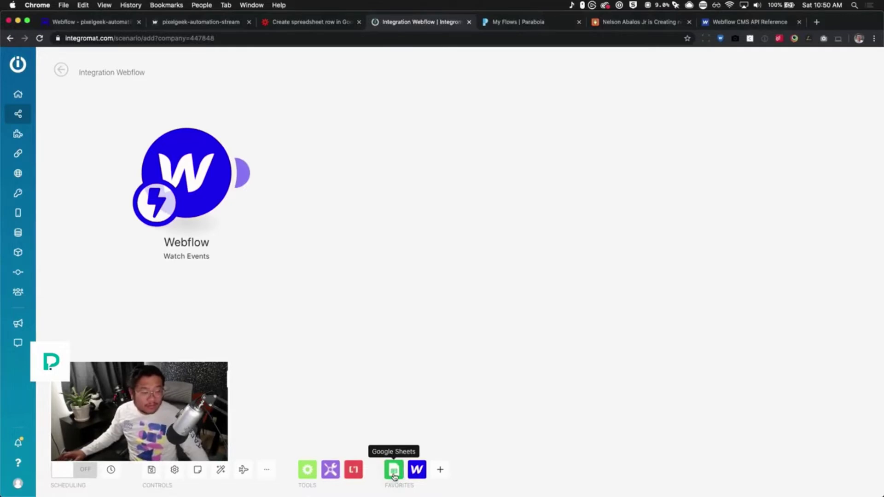
Add a Google Sheets Add a Row module and link it after the Webflow trigger
click(394, 471)
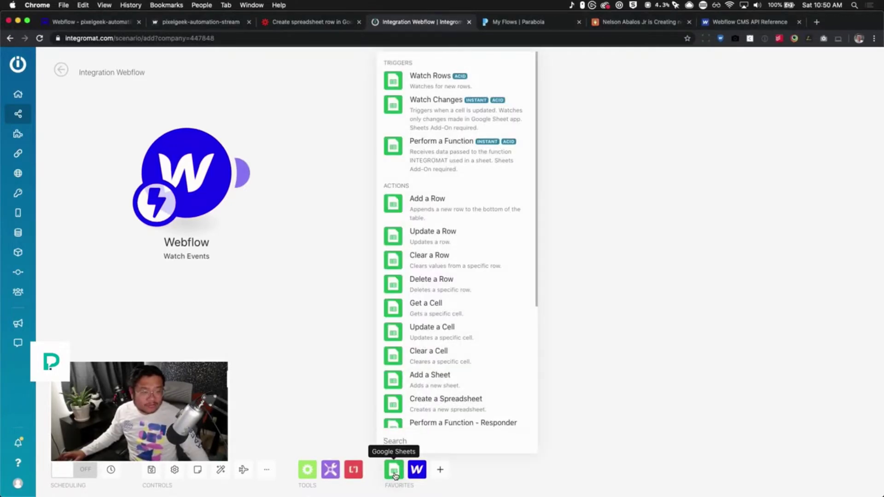
click(469, 217)
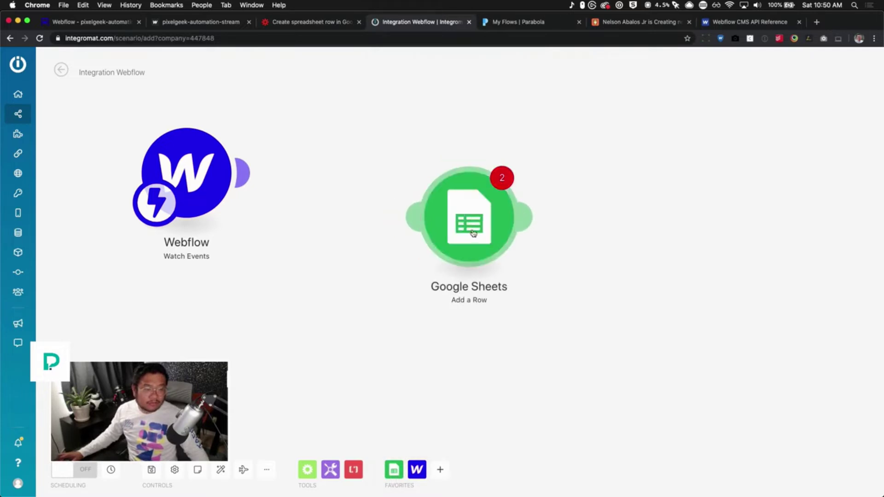
drag(446, 206, 393, 190)
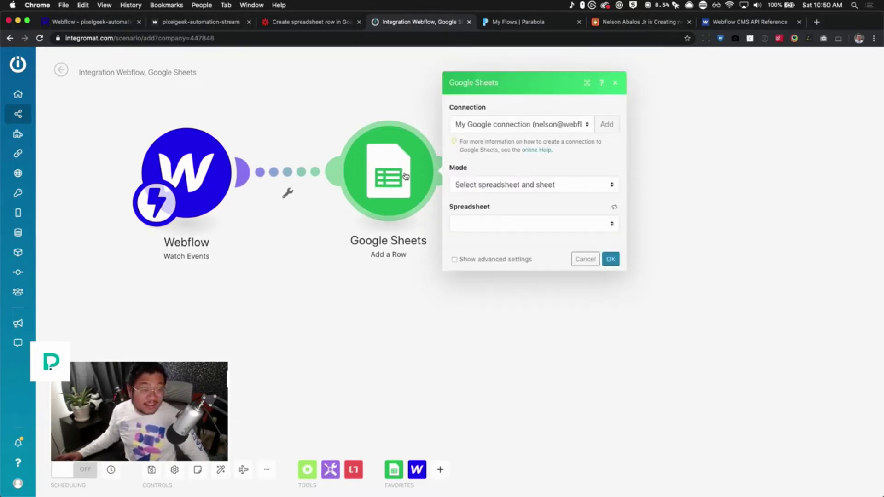
Keep the current Google connection and the Select spreadsheet and sheet mode
click(537, 127)
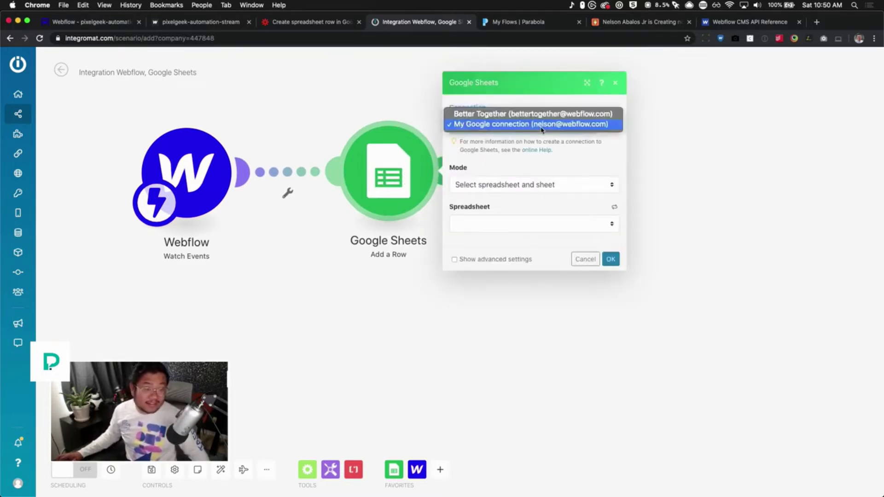
click(583, 165)
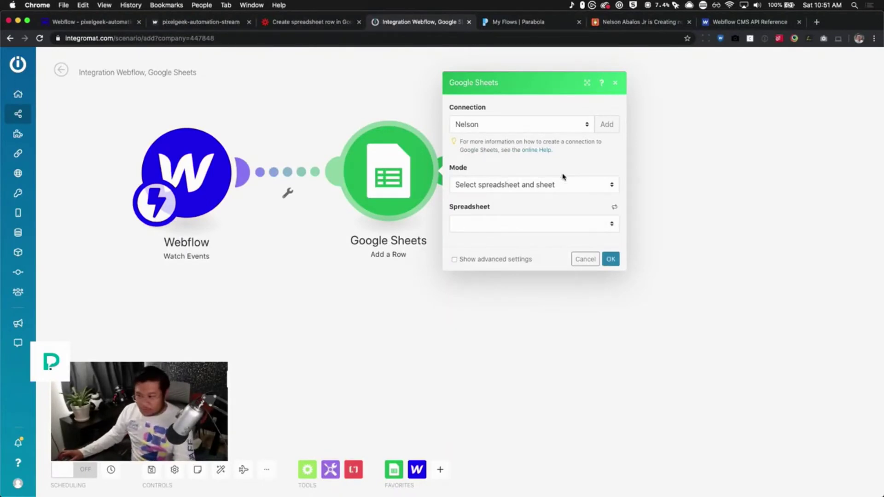
click(557, 185)
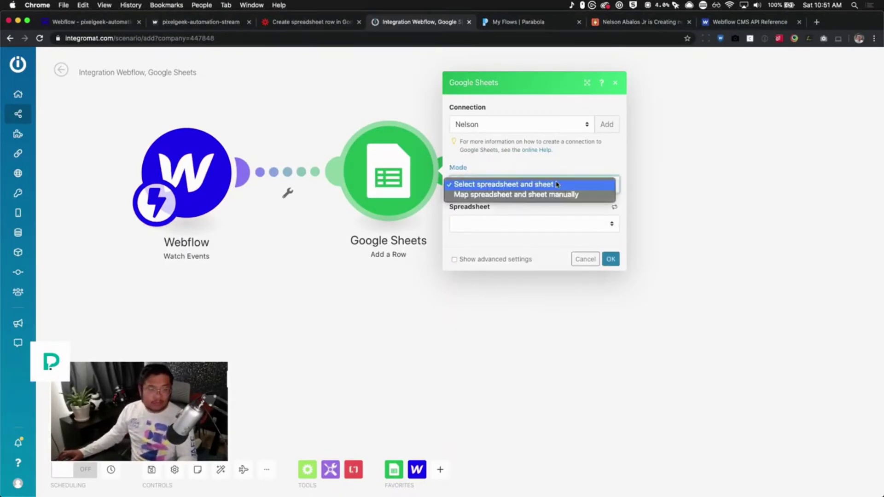
click(560, 184)
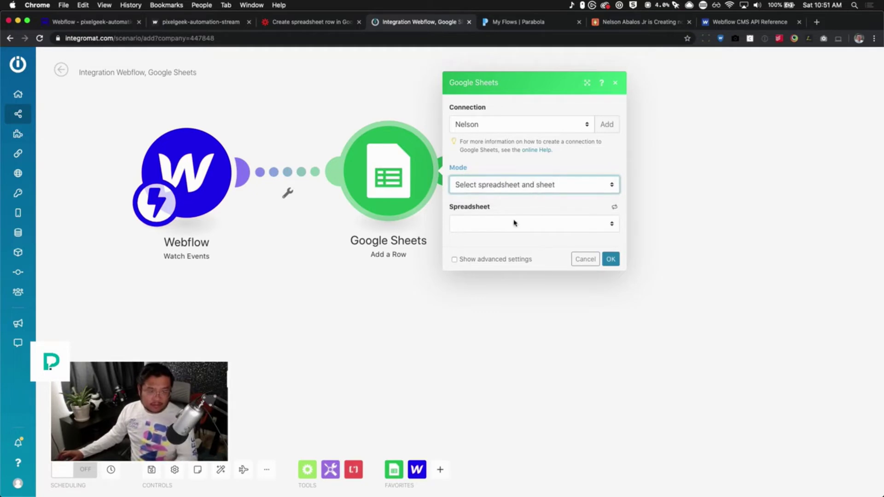
click(495, 185)
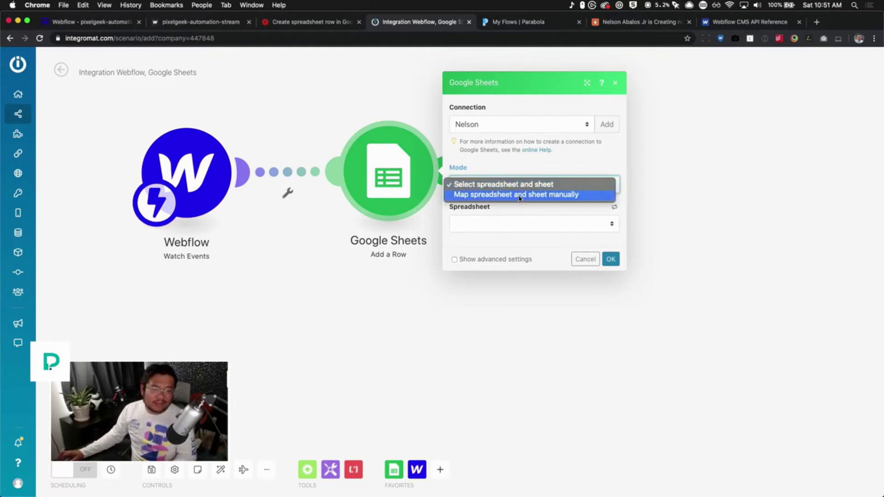
click(516, 170)
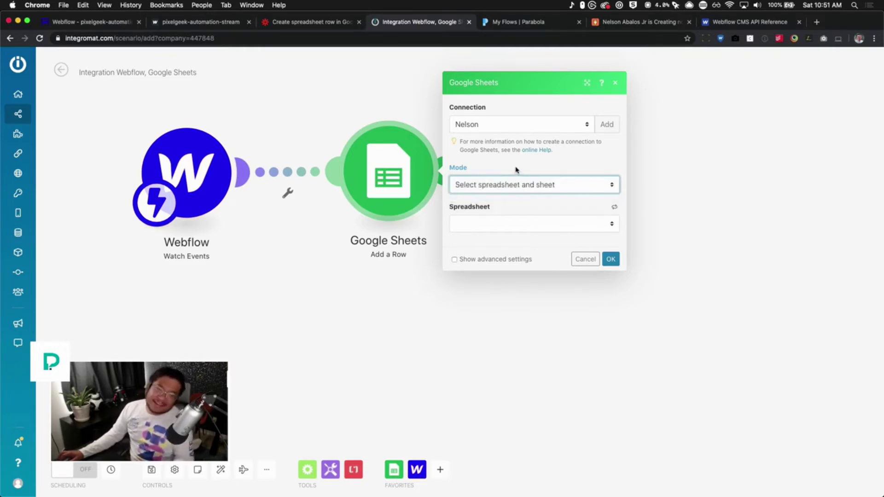
Target the Stream example spreadsheet's Sheet1 and review its Name, Location and Message fields
click(541, 228)
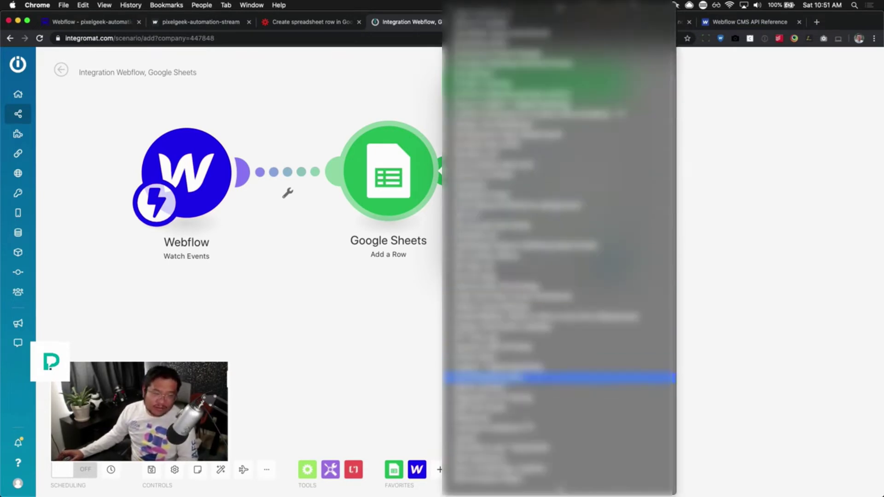
click(553, 243)
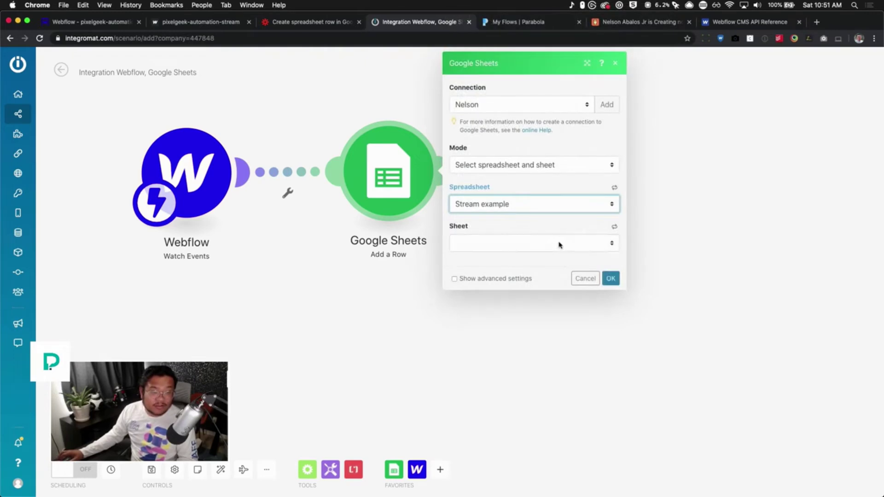
click(560, 245)
click(537, 257)
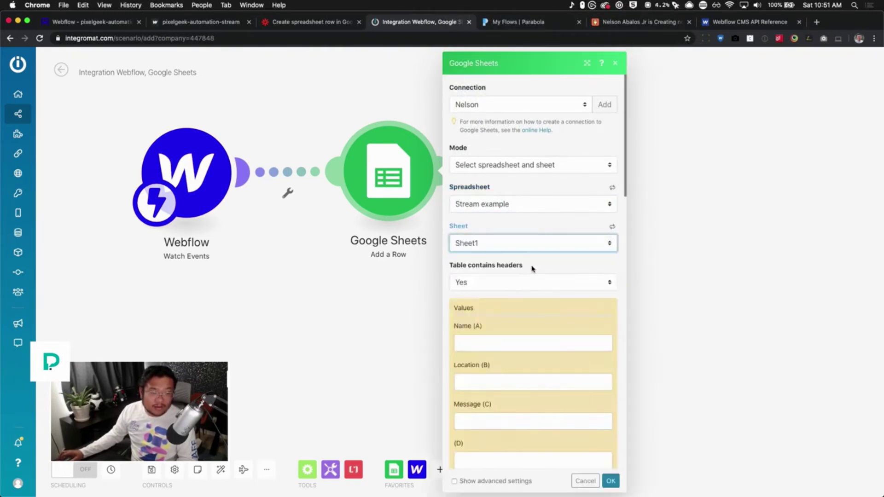
scroll(553, 315, down, 1)
scroll(552, 315, down, 3)
drag(456, 237, 493, 316)
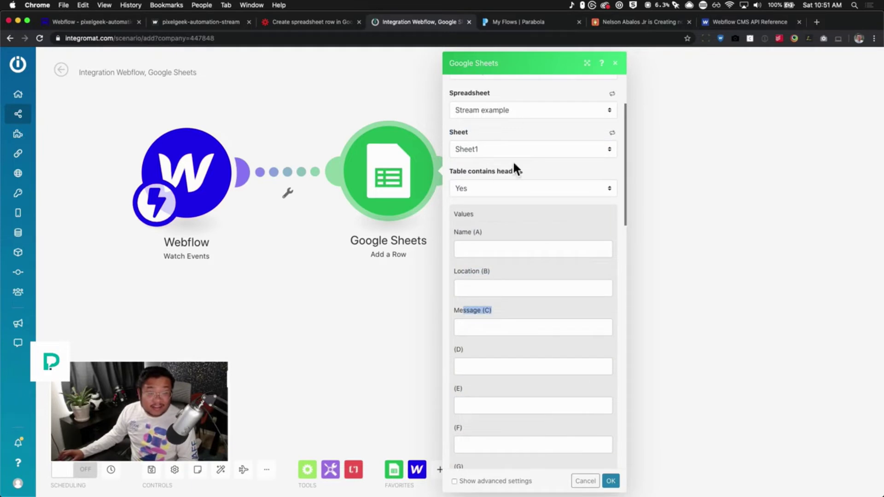
Review how the Zapier zap's Google Sheets step maps form fields to the Name, Location and Message columns
click(312, 23)
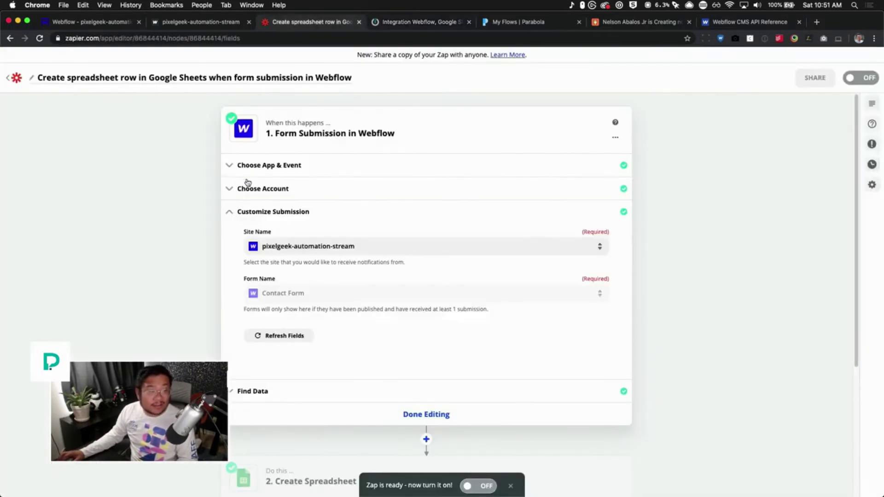
click(246, 214)
click(412, 299)
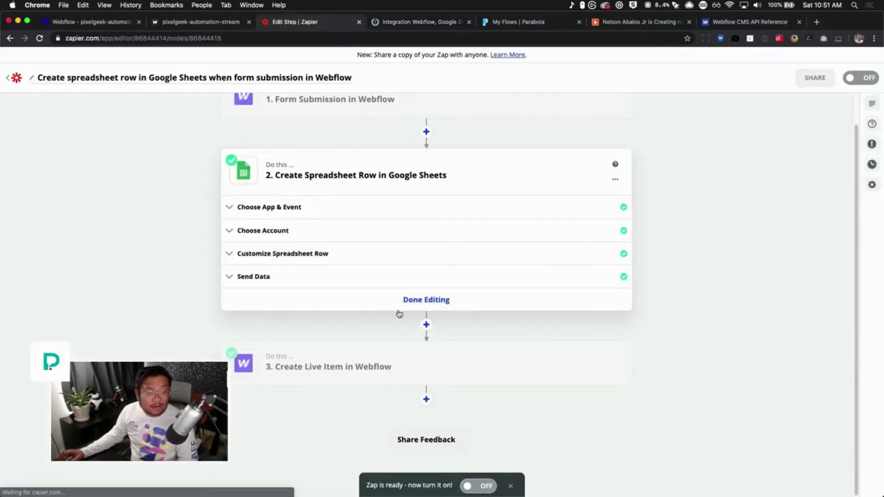
click(283, 253)
scroll(285, 285, down, 4)
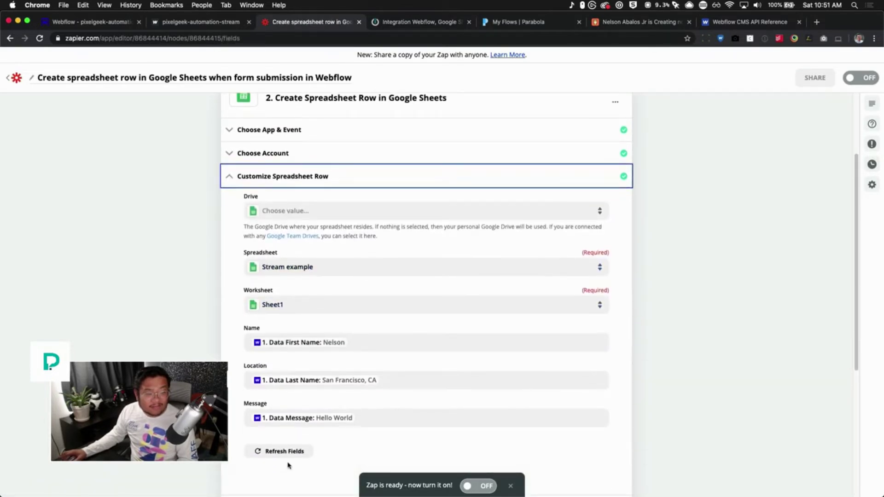
click(418, 22)
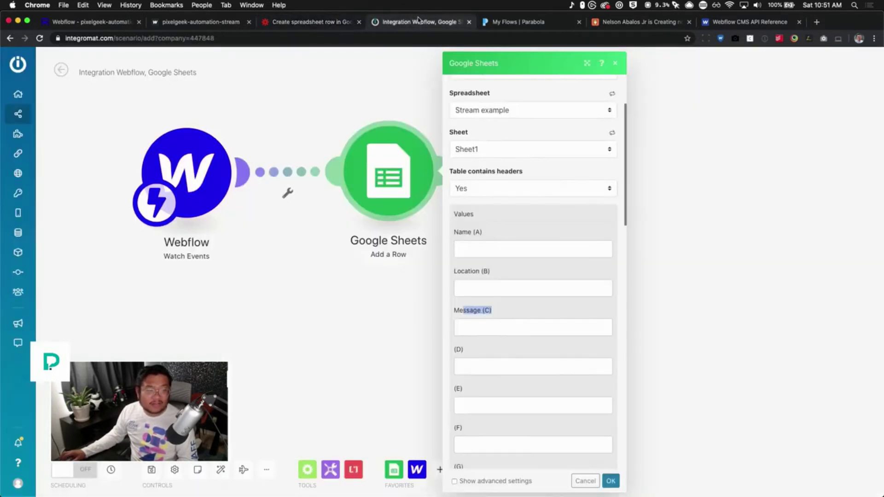
Inspect the Webflow Watch Events fields offered for the Name (A) column, then close the Sheets settings
click(488, 251)
click(537, 238)
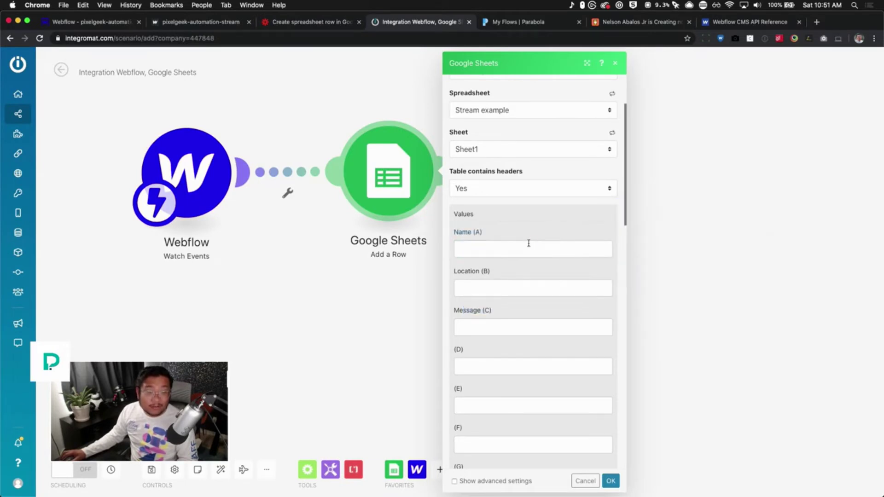
click(519, 250)
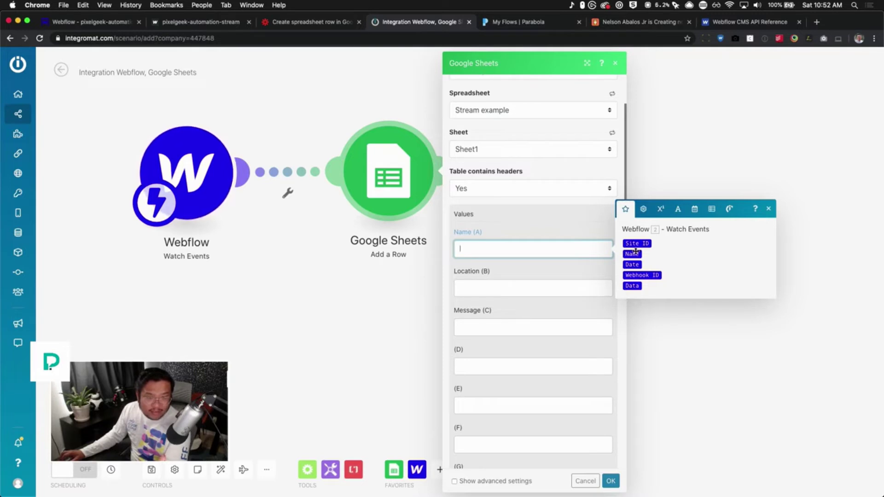
mouse_move(635, 285)
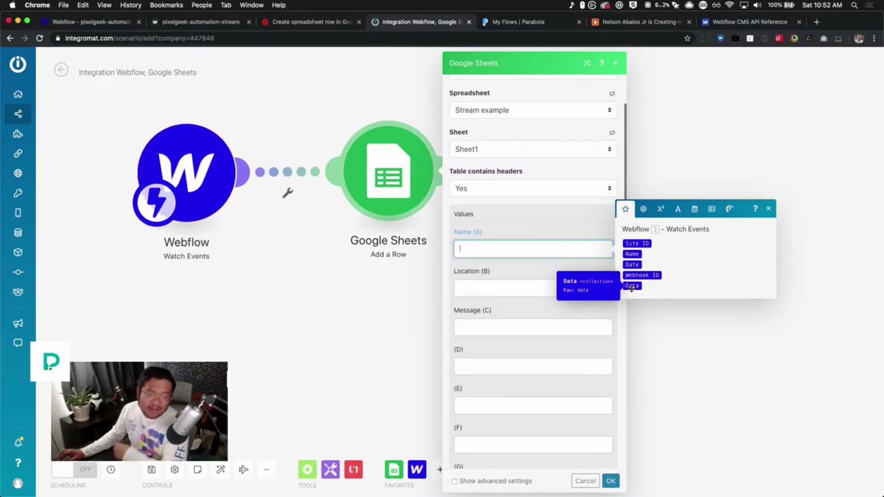
click(325, 360)
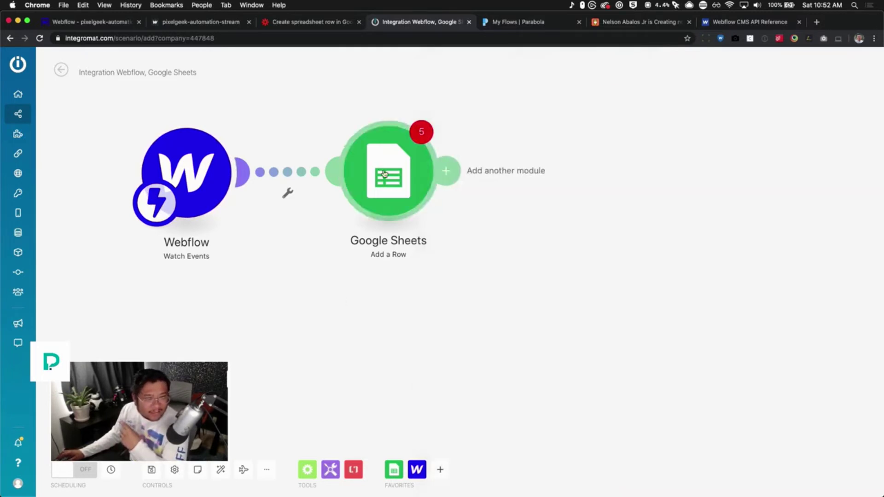
Move Google Sheets aside, unlink it from the Webflow trigger, and run the scenario once
drag(385, 174, 575, 182)
click(386, 195)
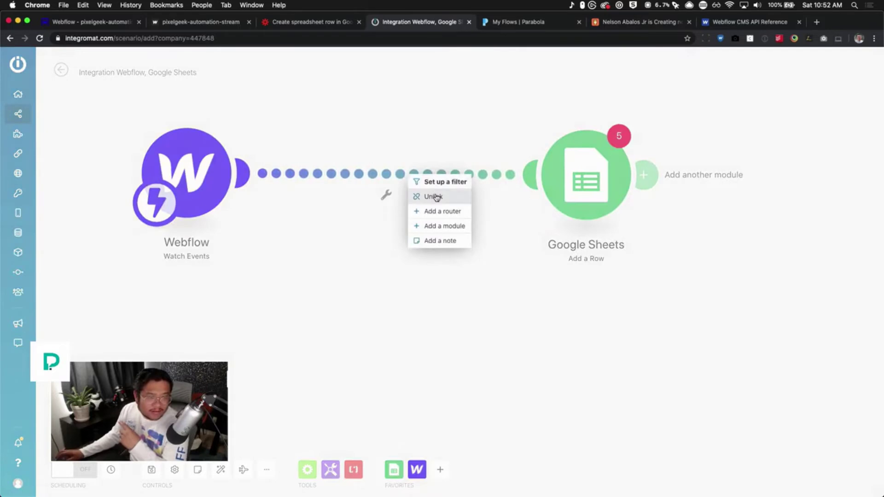
click(436, 198)
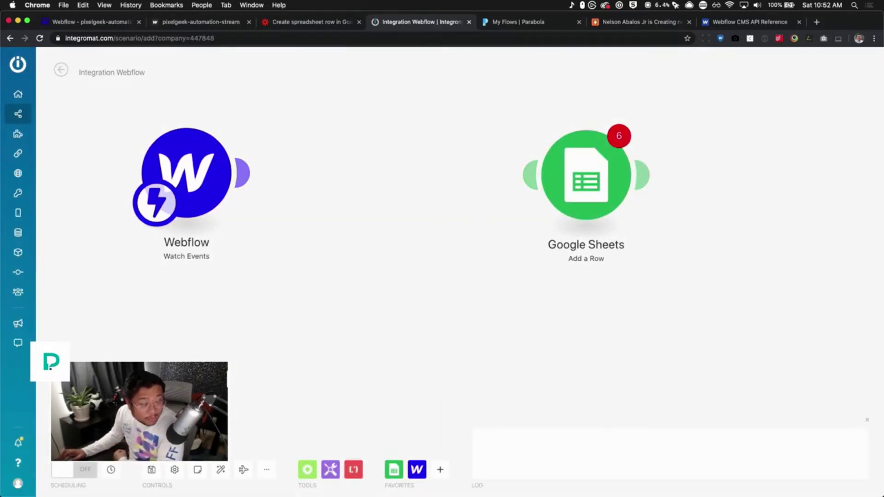
click(65, 442)
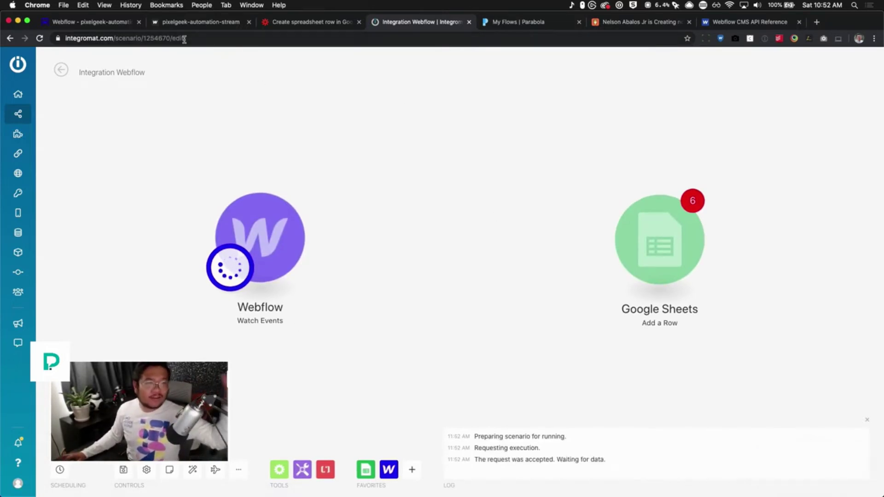
Submit a test entry with a test name through the live Webflow contact form
click(194, 27)
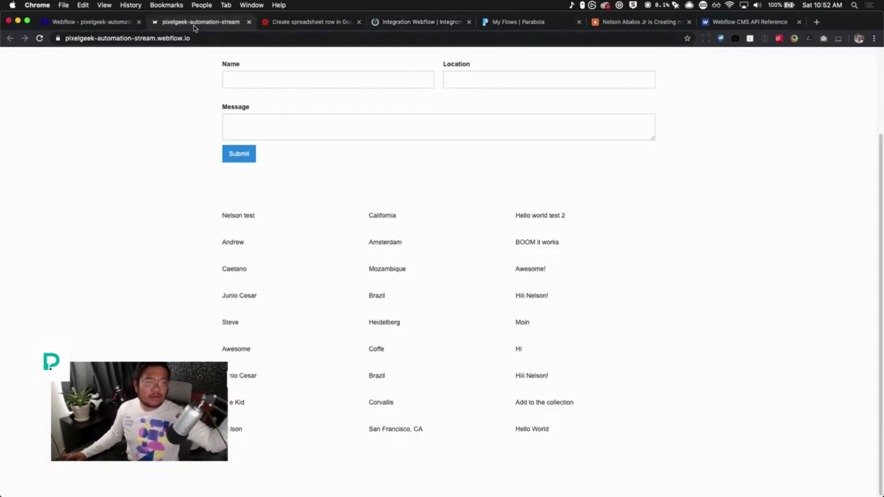
scroll(229, 217, up, 3)
scroll(314, 360, down, 3)
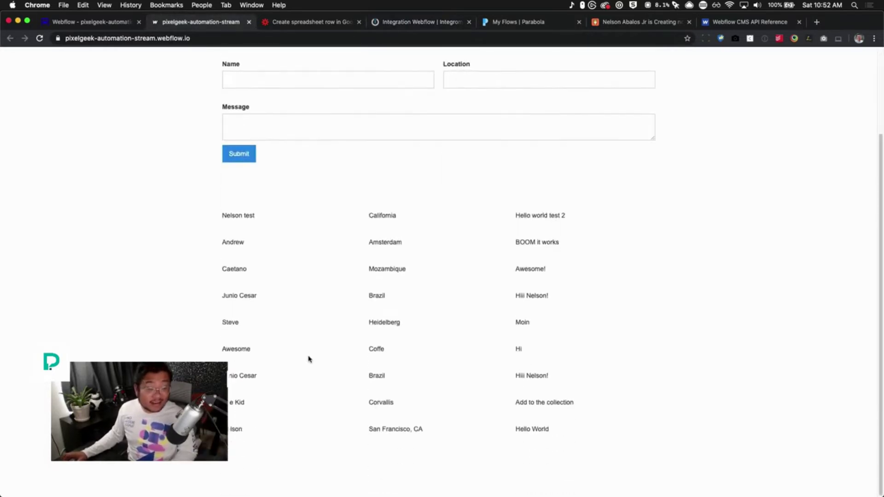
scroll(489, 341, up, 3)
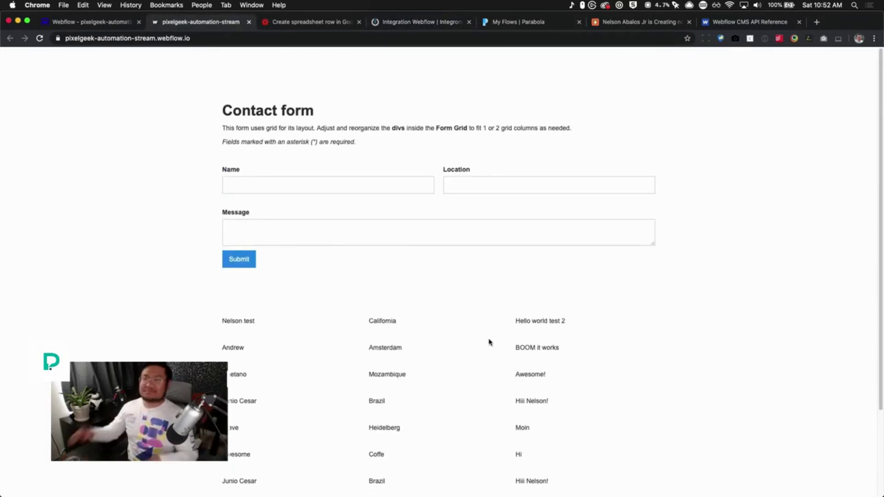
click(322, 187)
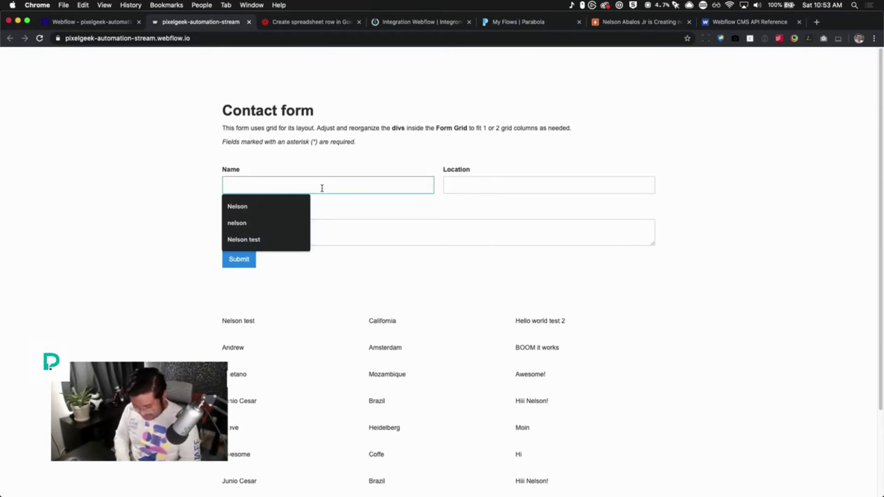
text(Nelson integromat)
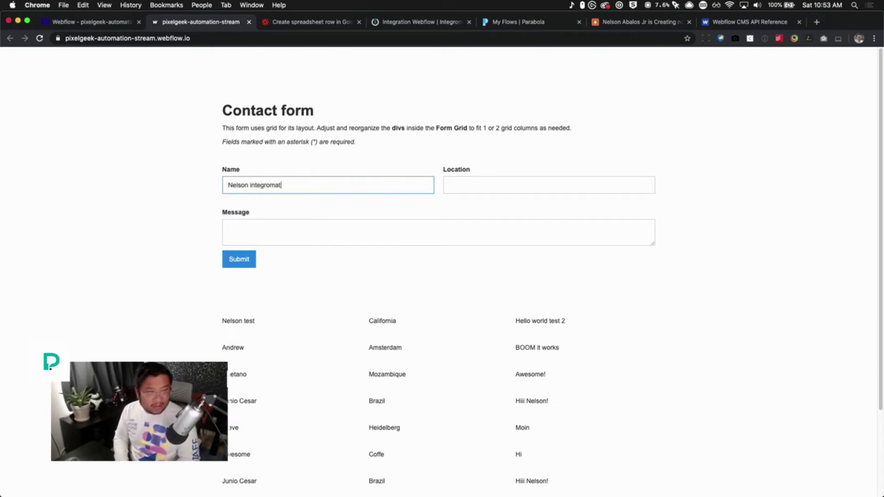
click(450, 186)
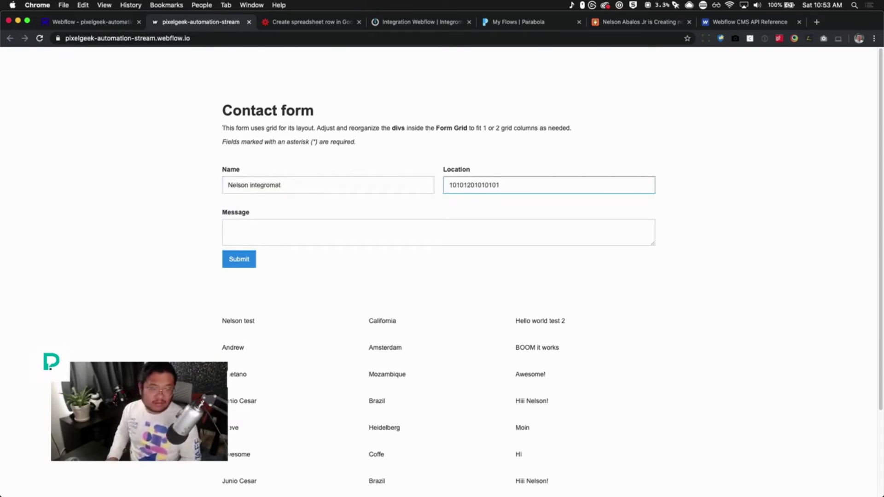
click(229, 228)
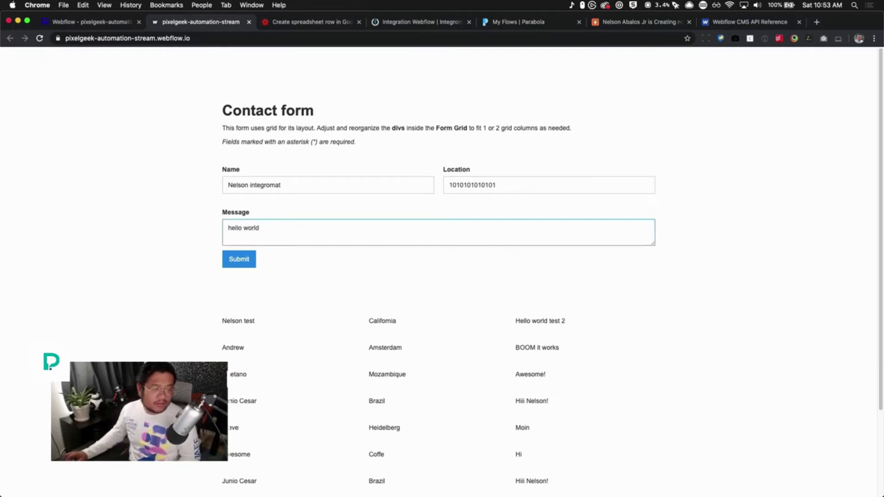
click(239, 261)
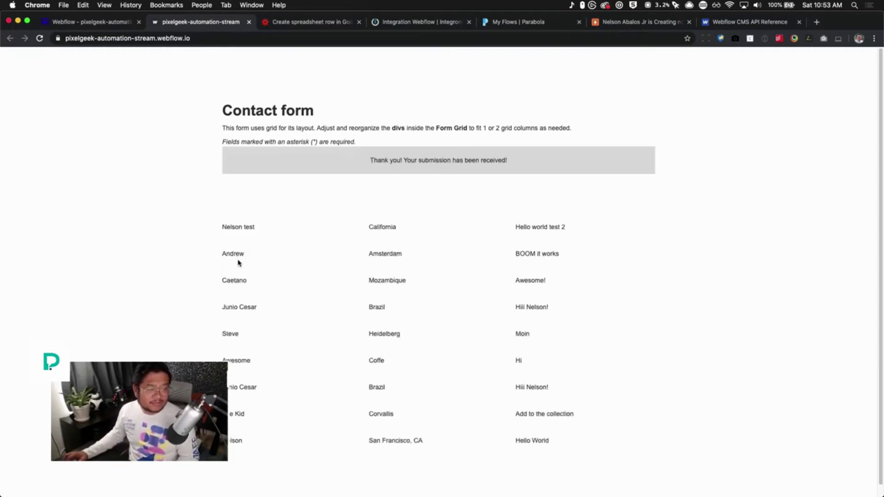
click(442, 23)
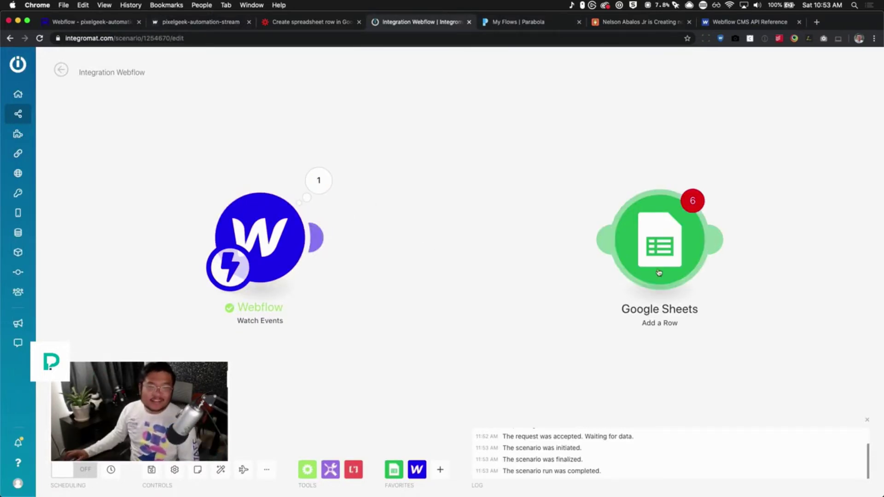
Link Google Sheets after Webflow, mapping First Name, Last Name and Message into columns A–C
drag(681, 263, 470, 262)
click(470, 263)
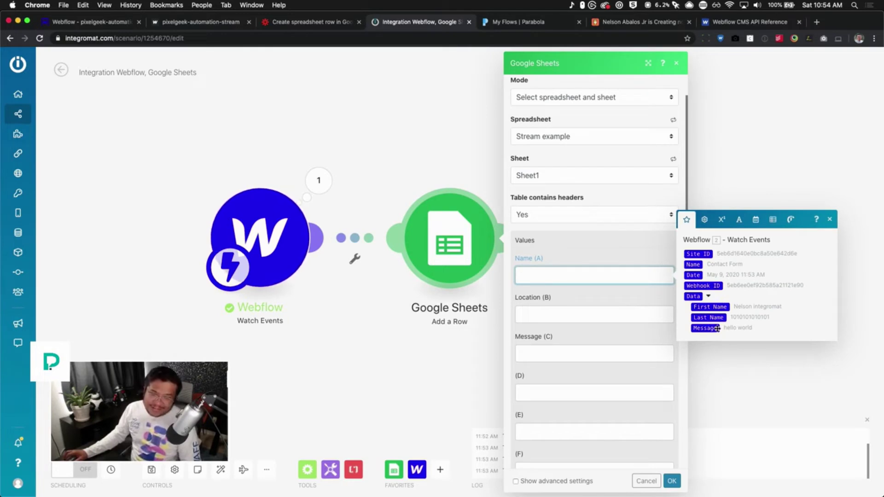
click(717, 307)
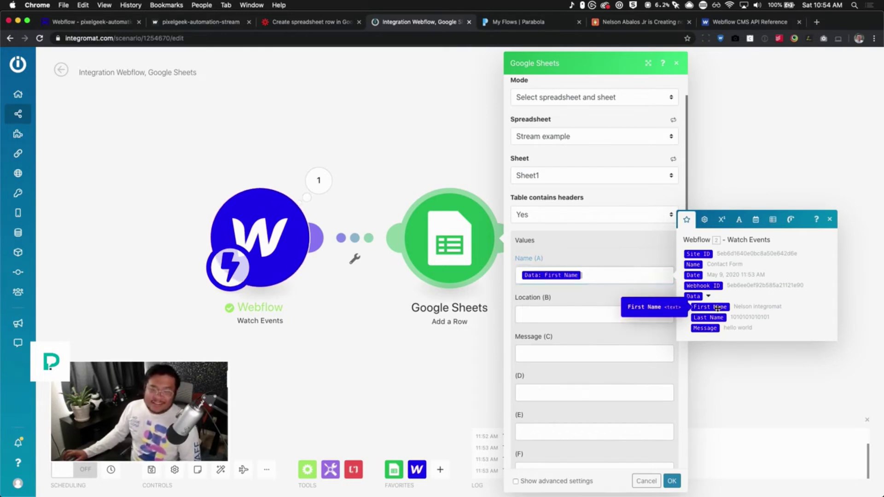
click(547, 315)
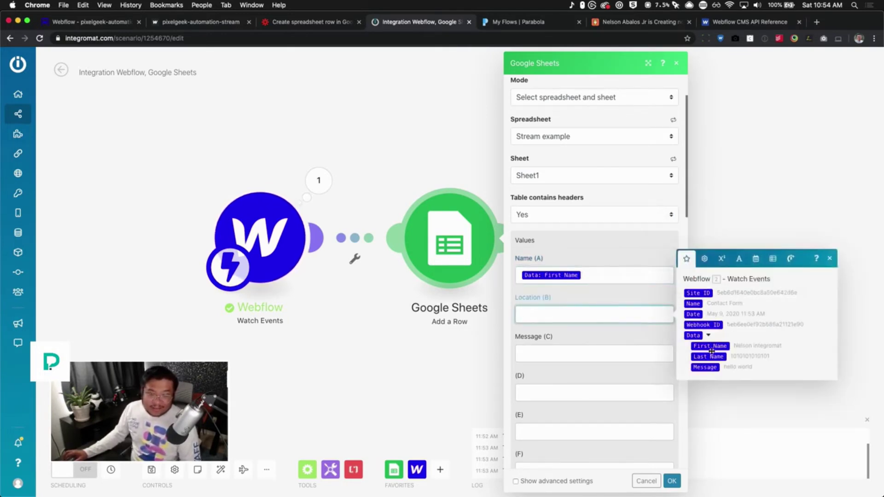
click(691, 357)
click(575, 354)
click(697, 405)
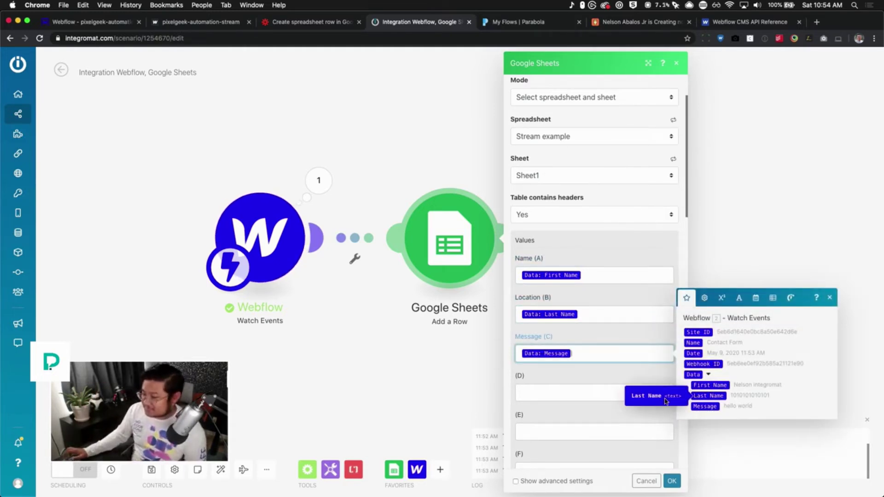
click(556, 380)
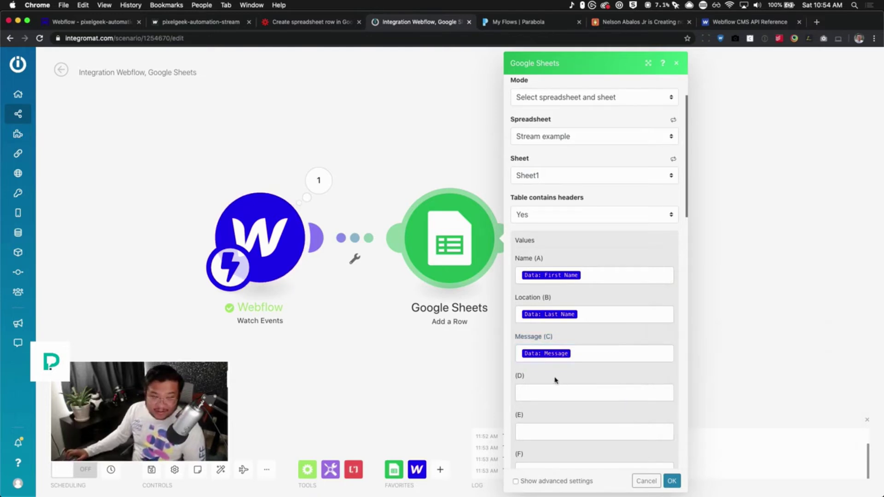
scroll(555, 380, down, 9)
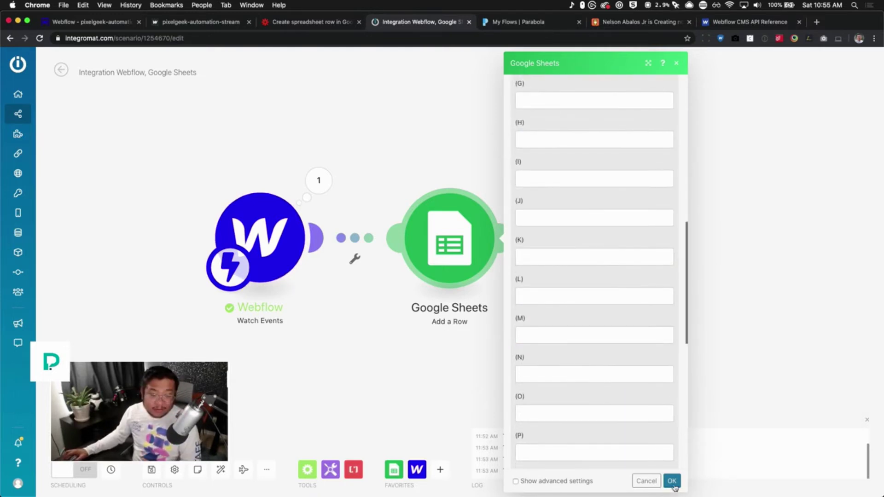
click(673, 481)
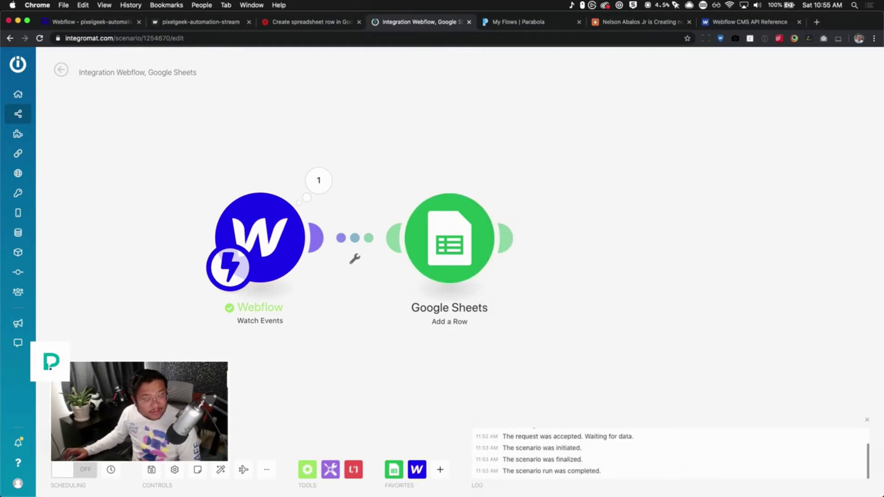
Run the relinked scenario once to await form data, briefly comparing with the Zapier zap
click(69, 456)
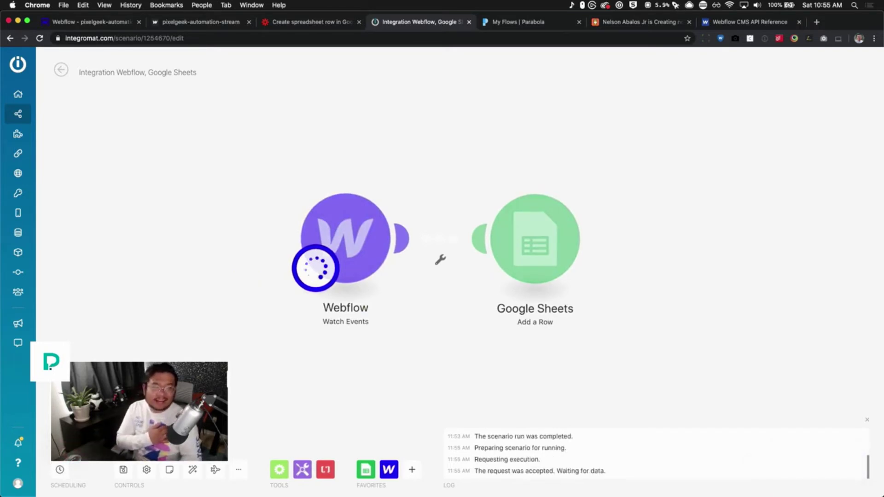
click(323, 26)
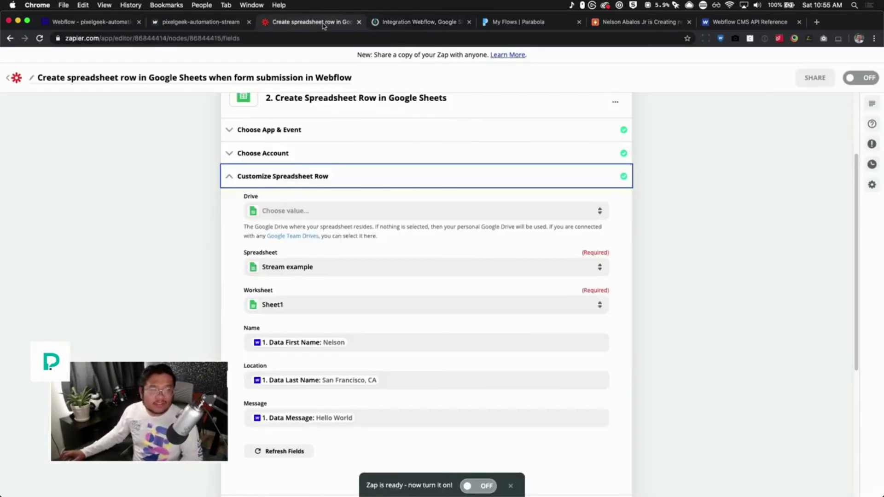
click(133, 199)
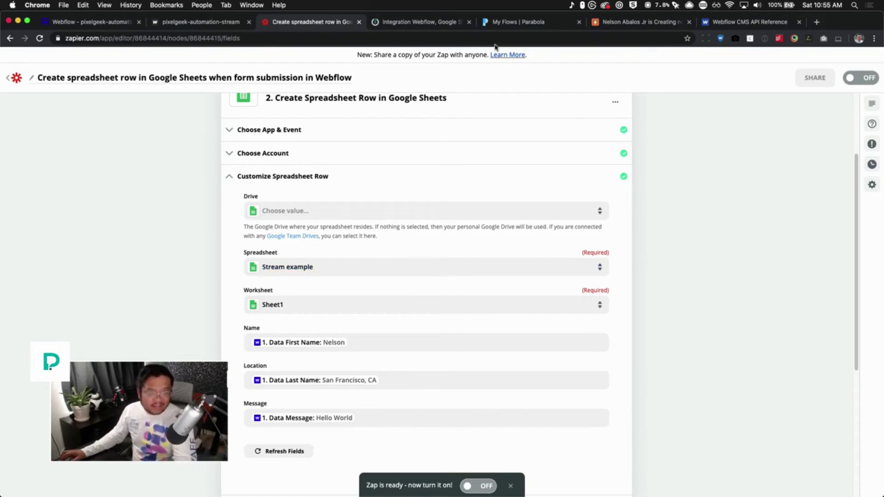
click(395, 23)
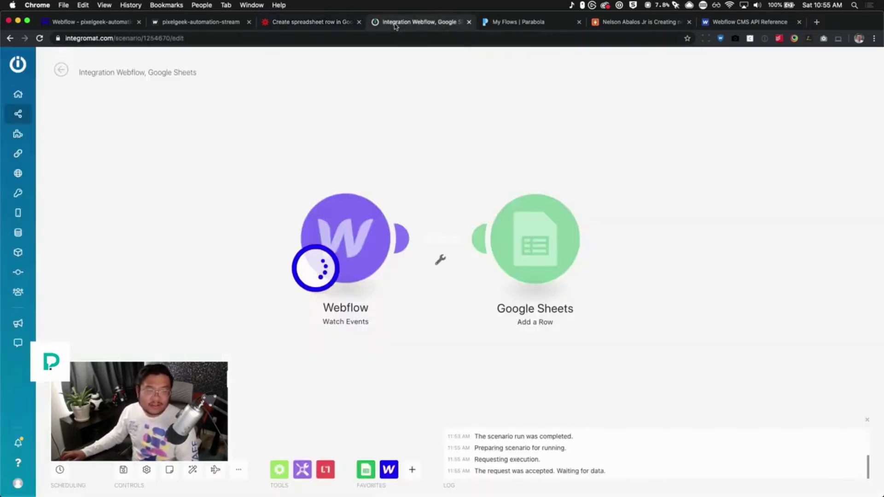
click(219, 22)
Submit a second entry with a test name, location 'testing again' and message 'hello world'
click(39, 39)
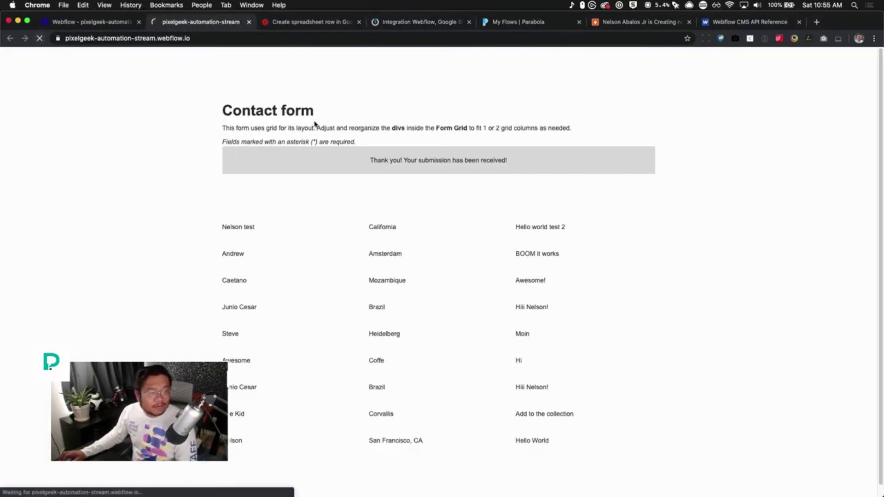
click(318, 177)
text(nelson )
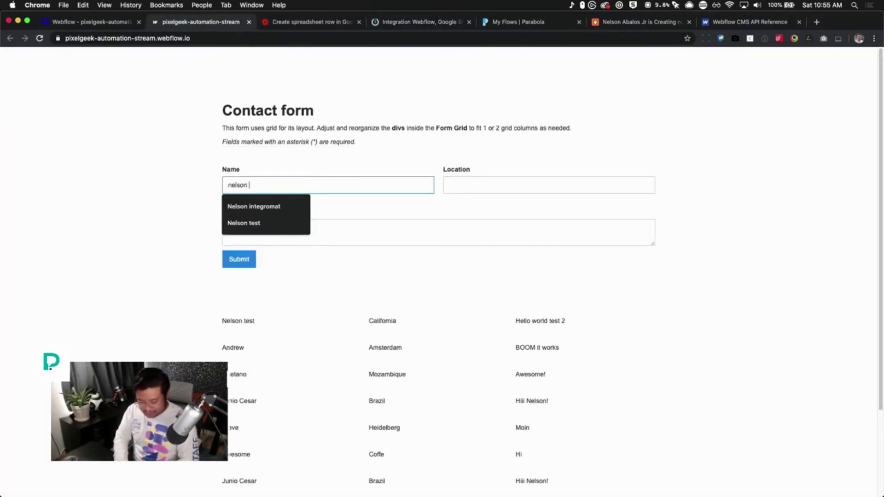
text(integromat 2)
key(Tab)
text(testing again)
key(Tab)
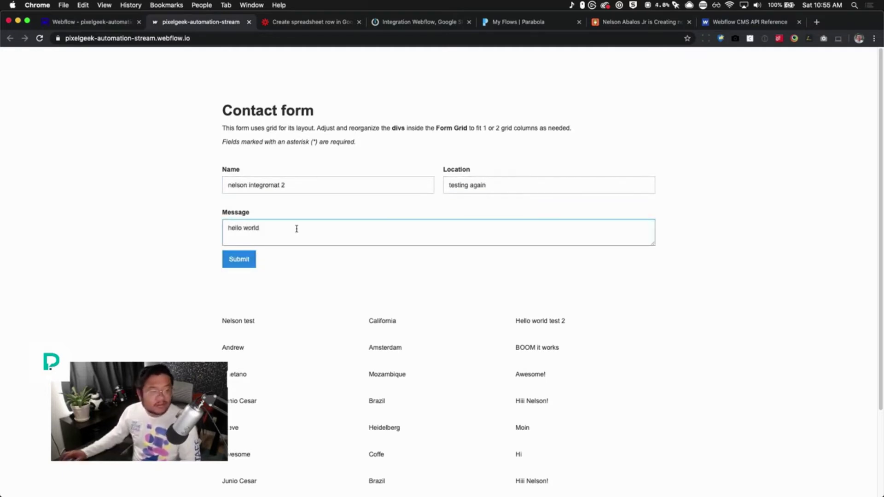
click(242, 261)
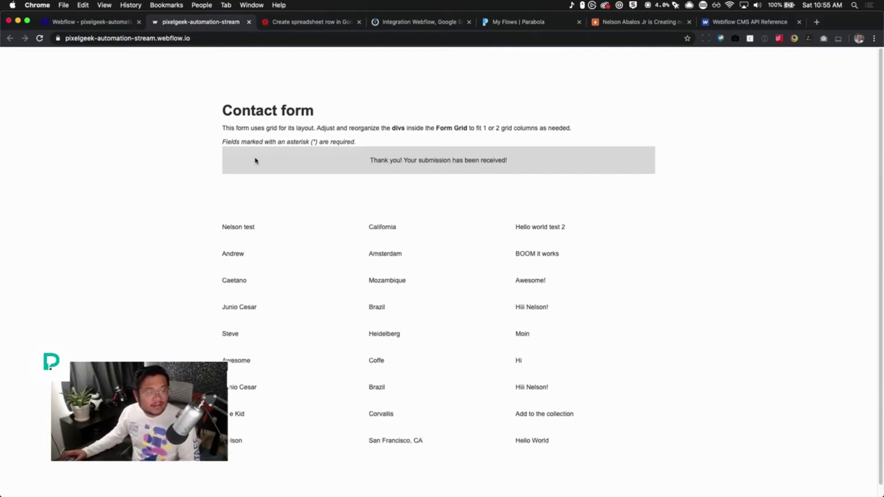
click(41, 38)
click(439, 22)
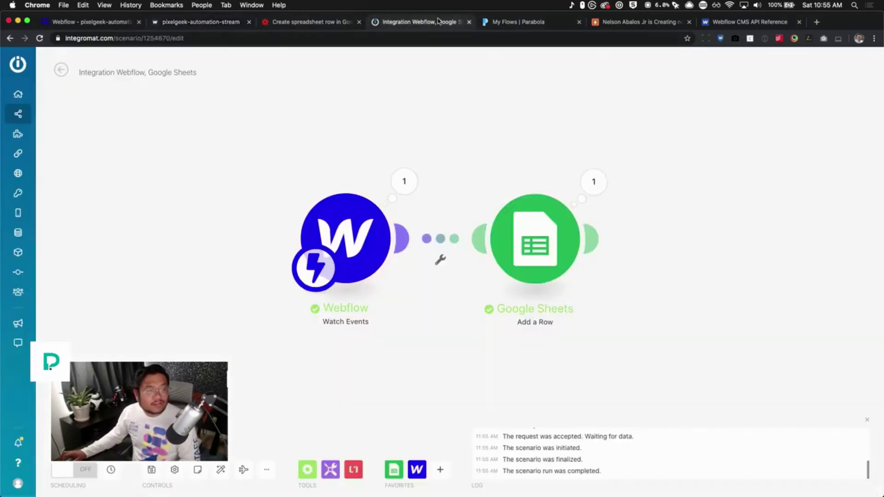
click(404, 181)
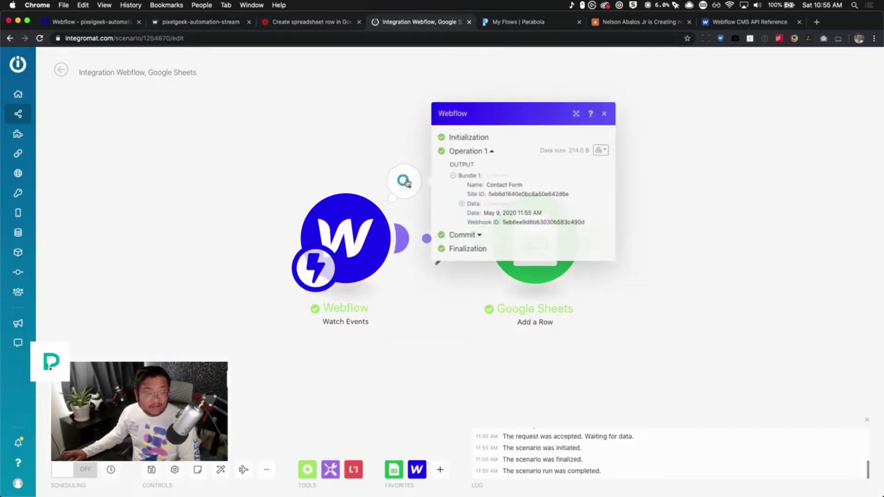
click(370, 152)
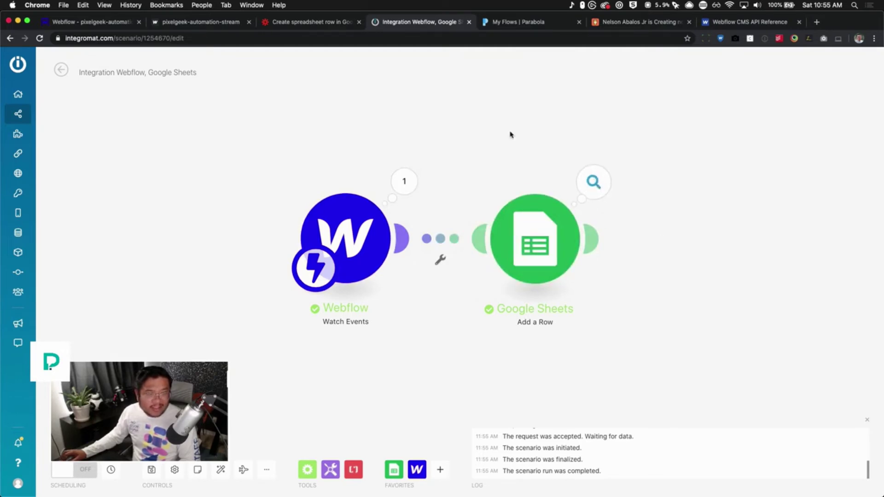
Check that row 25 of the Stream example sheet holds 'testing again' and 'hello world'
key(ctrl+Up)
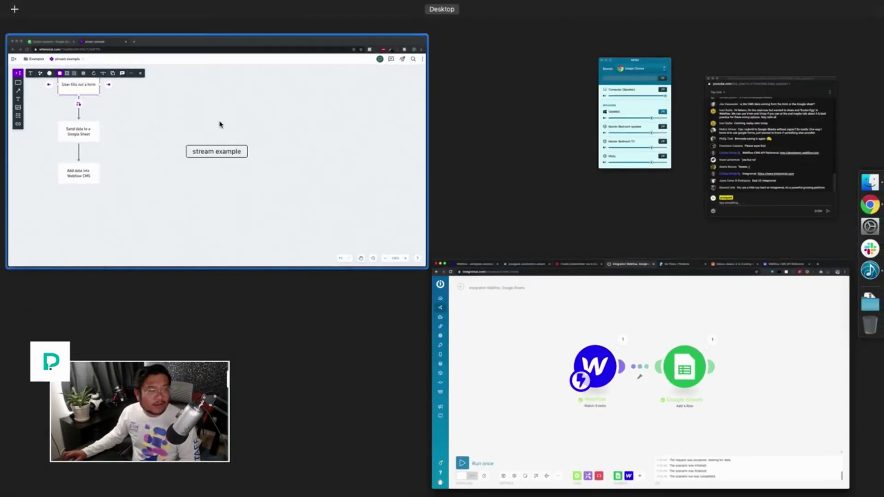
click(219, 125)
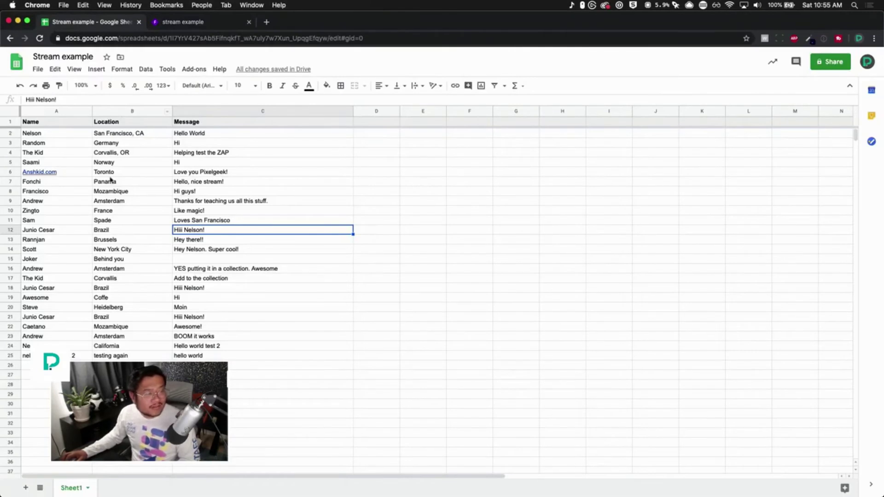
drag(87, 359, 220, 359)
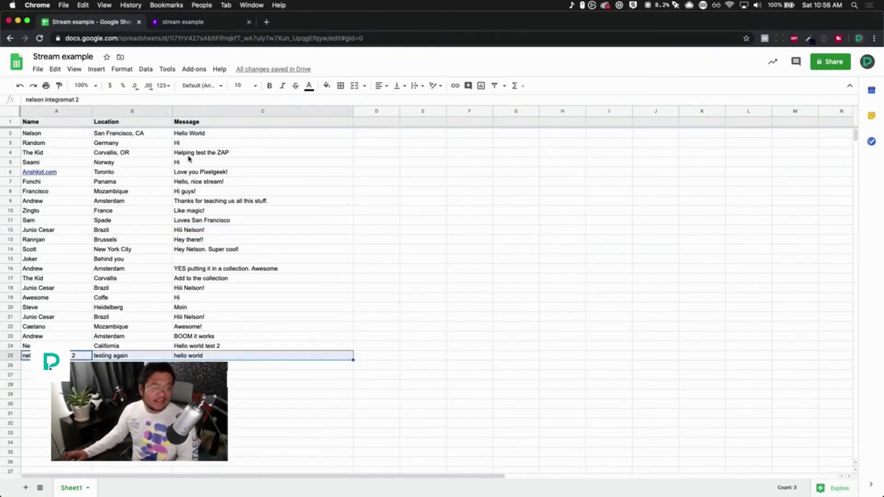
key(ctrl+Up)
click(371, 201)
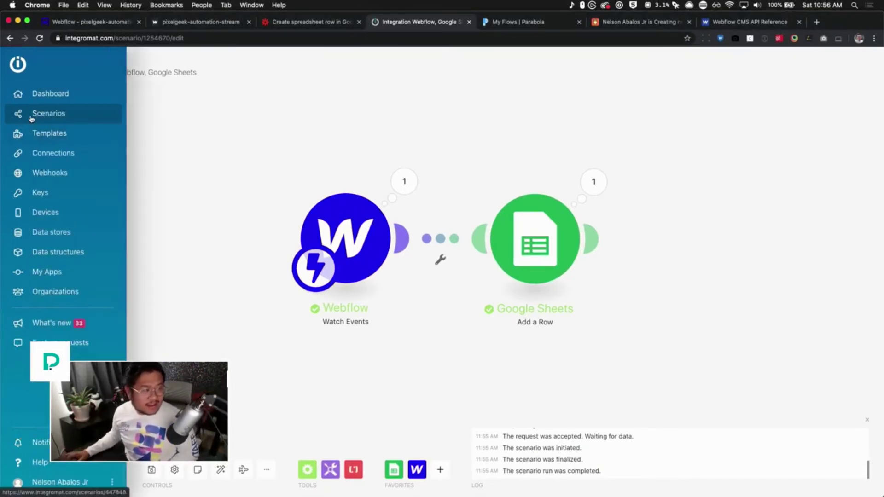
Open the Business Owner Application scenario and load bettertogether.webflow.io in a new tab
click(33, 119)
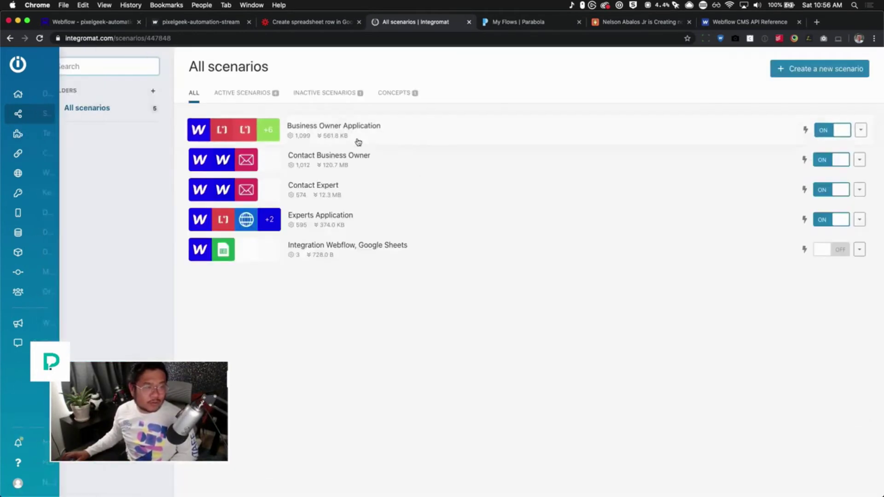
click(435, 141)
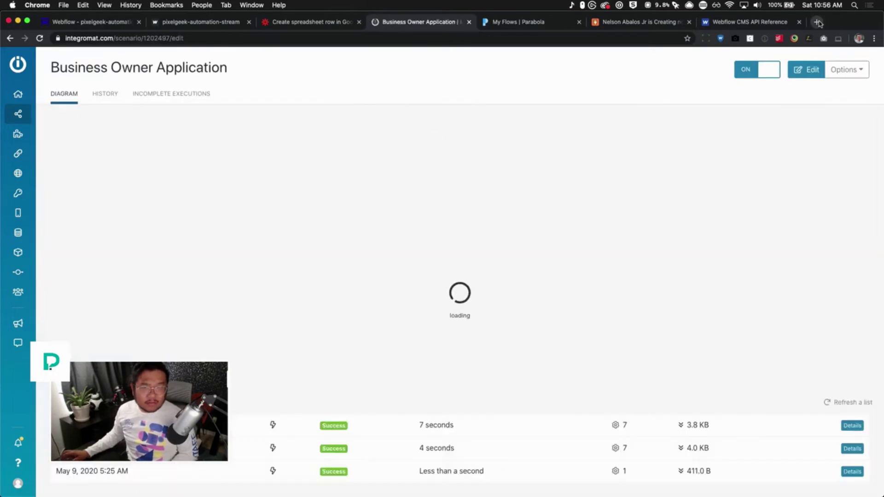
click(818, 22)
text(b)
key(BackSpace)
text(bettertog)
key(Return)
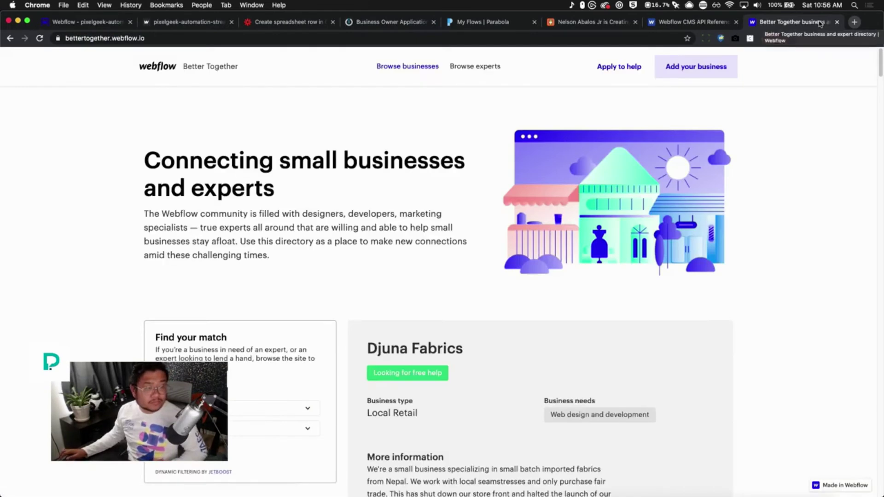
Open the Better Together 'Add your business' form and scroll through its fields
scroll(797, 221, down, 5)
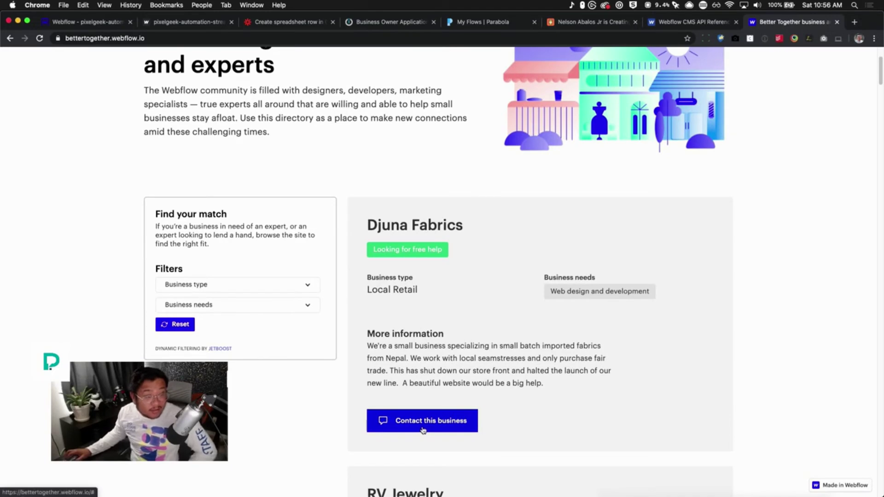
click(423, 430)
click(688, 69)
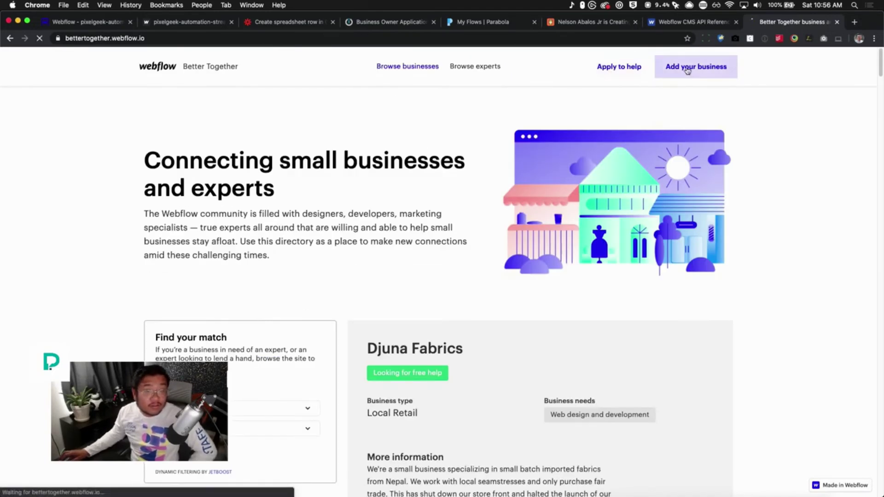
scroll(706, 298, down, 2)
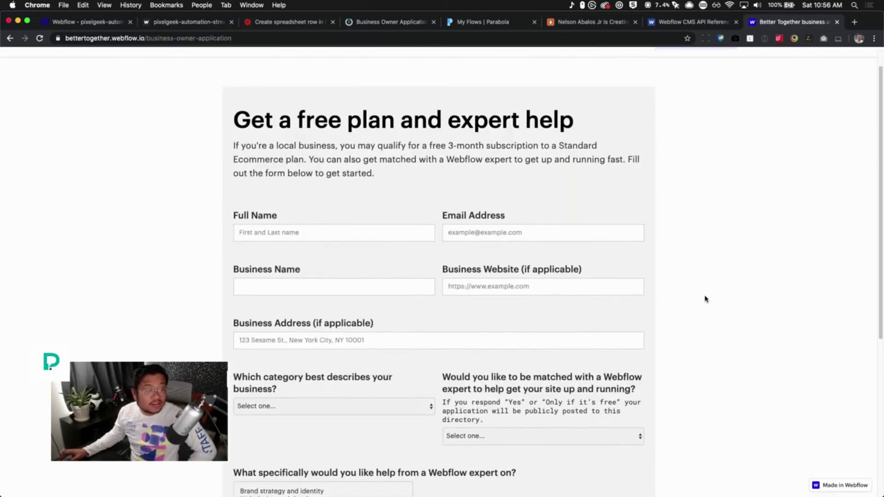
scroll(705, 300, down, 3)
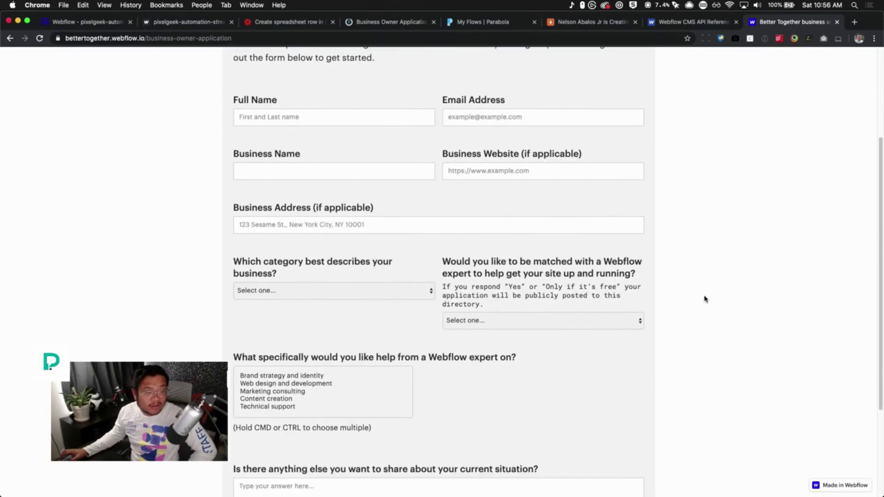
scroll(707, 280, down, 3)
scroll(707, 279, up, 5)
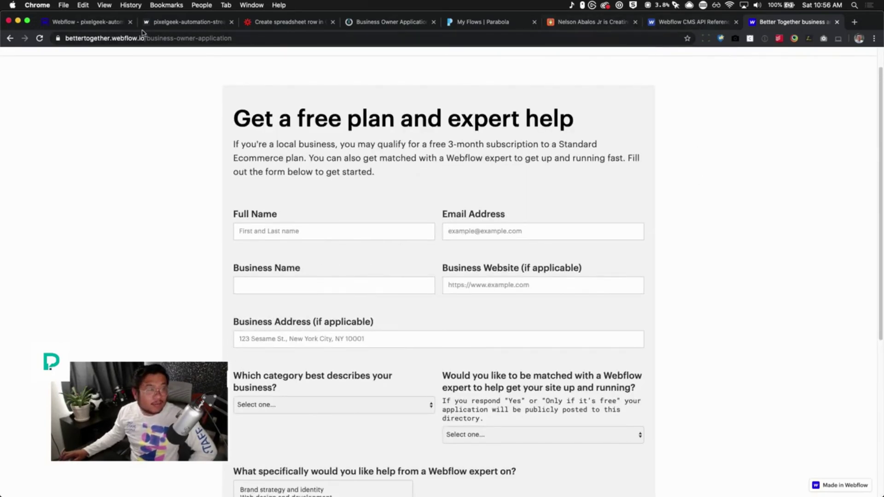
click(400, 23)
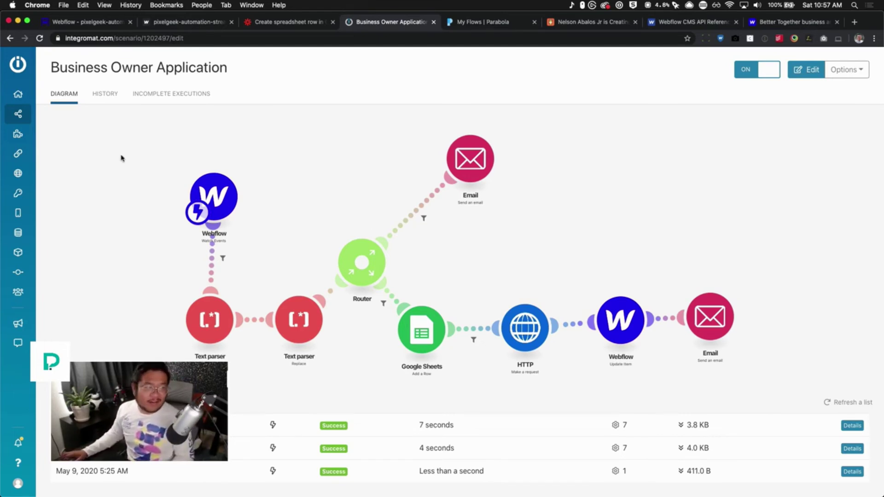
Open the 'Integration Webflow, Google Sheets' scenario from the All scenarios list
mouse_move(16, 122)
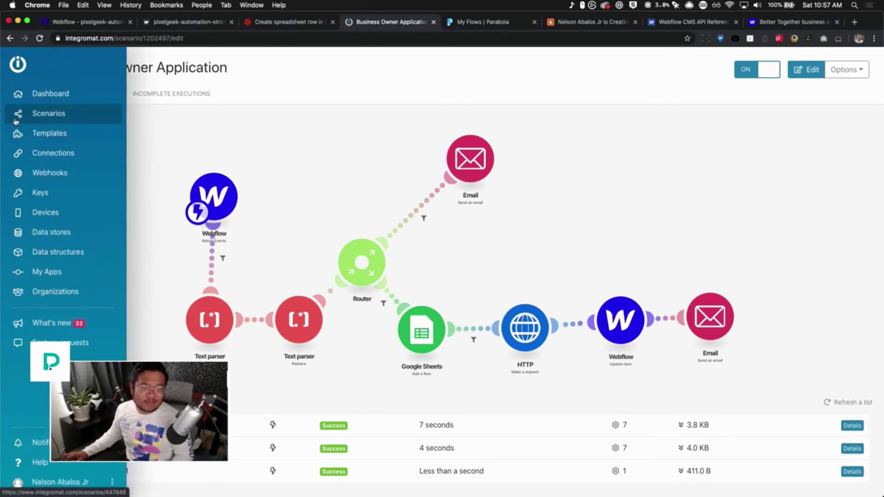
click(15, 118)
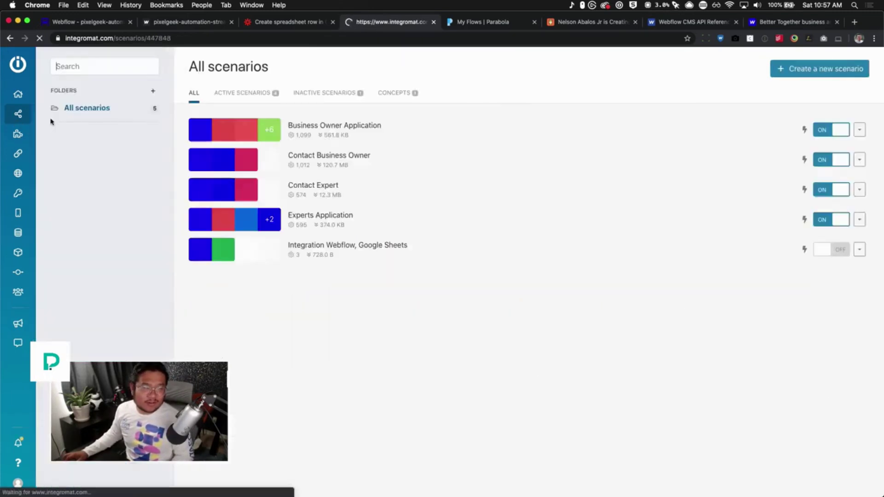
click(346, 258)
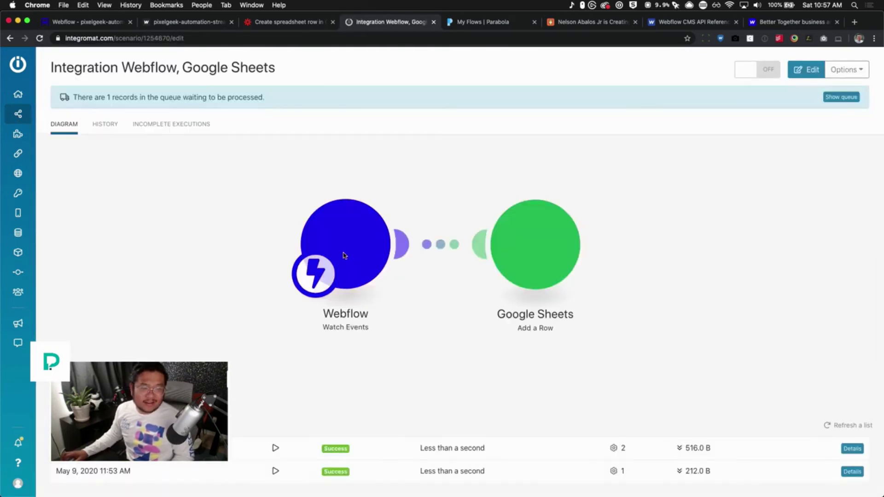
Inspect the queued webhook message and its submitted form data fields
click(841, 97)
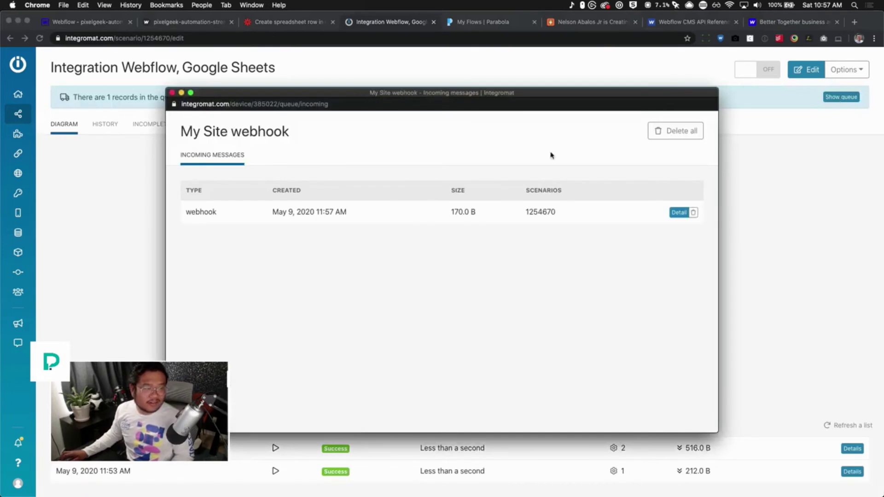
click(680, 214)
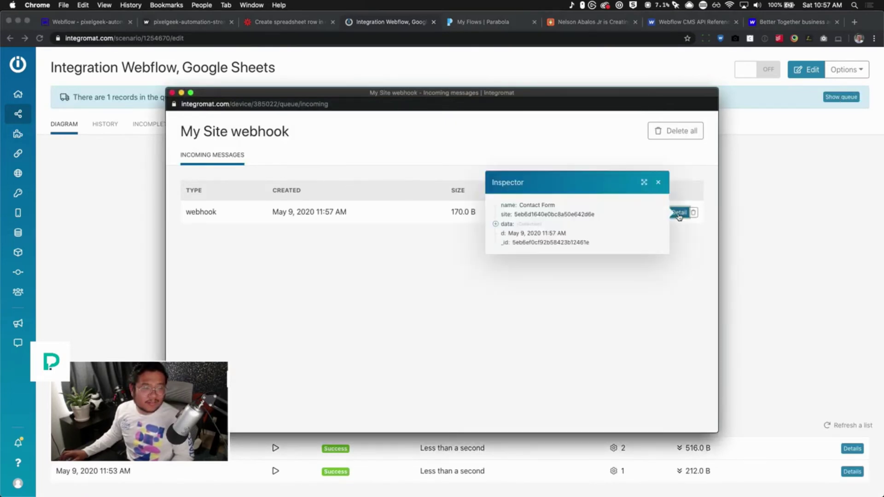
click(495, 224)
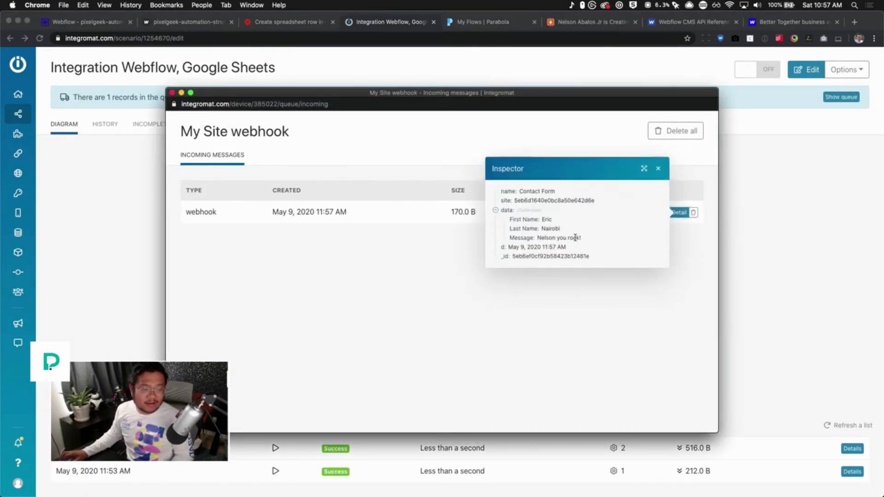
click(659, 168)
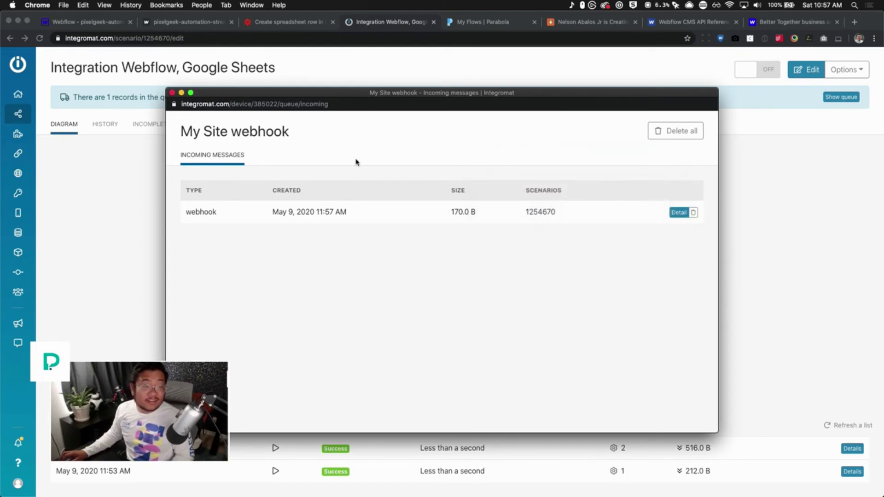
click(172, 93)
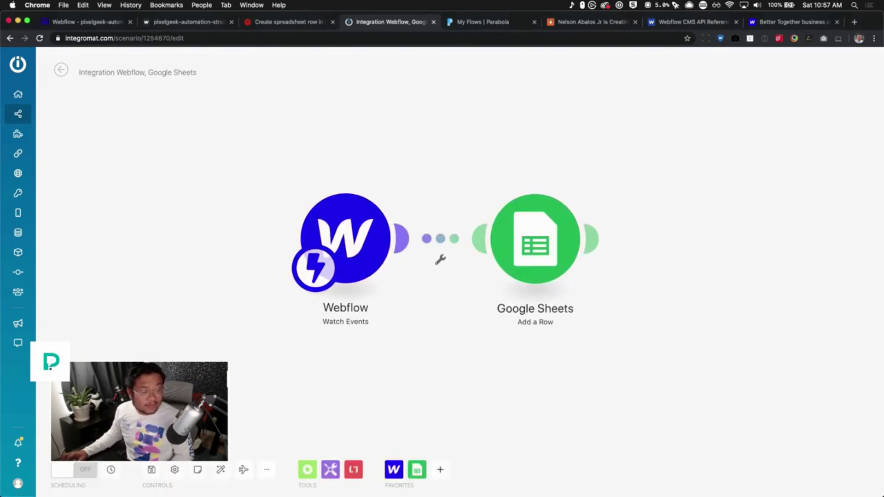
Run the scenario on the queued record and review the Webflow module's output data
click(280, 482)
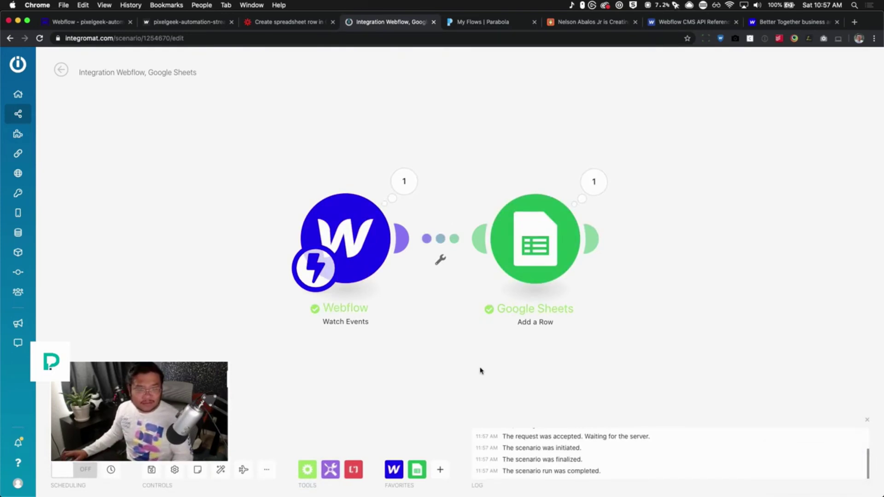
click(405, 181)
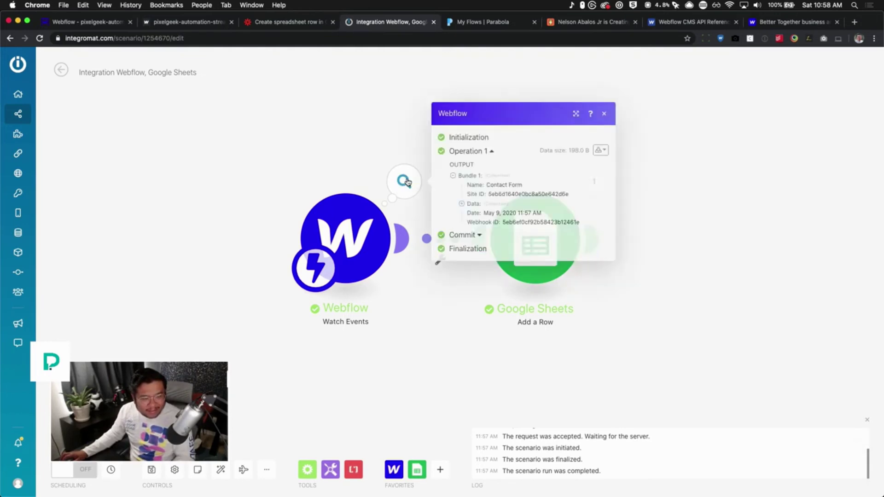
click(462, 204)
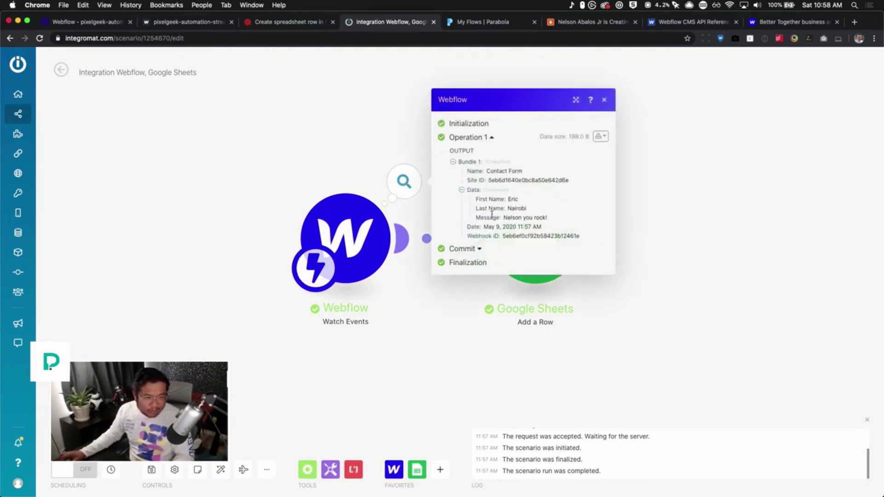
click(475, 250)
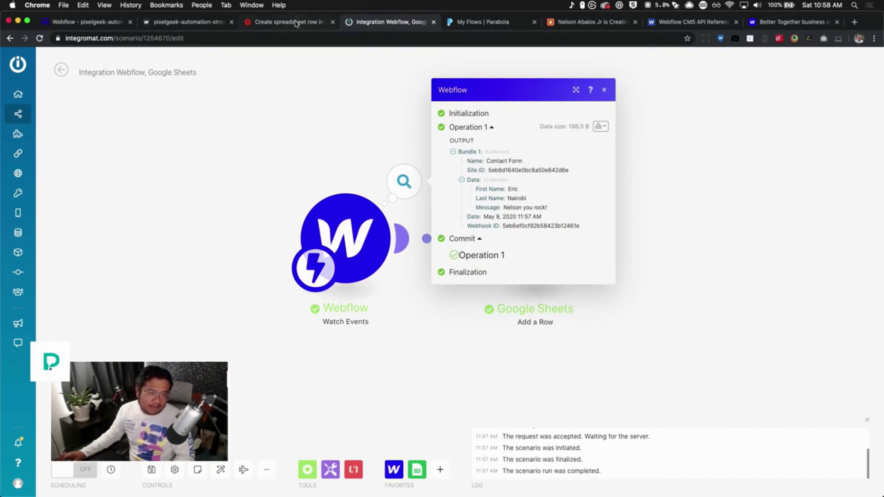
click(604, 90)
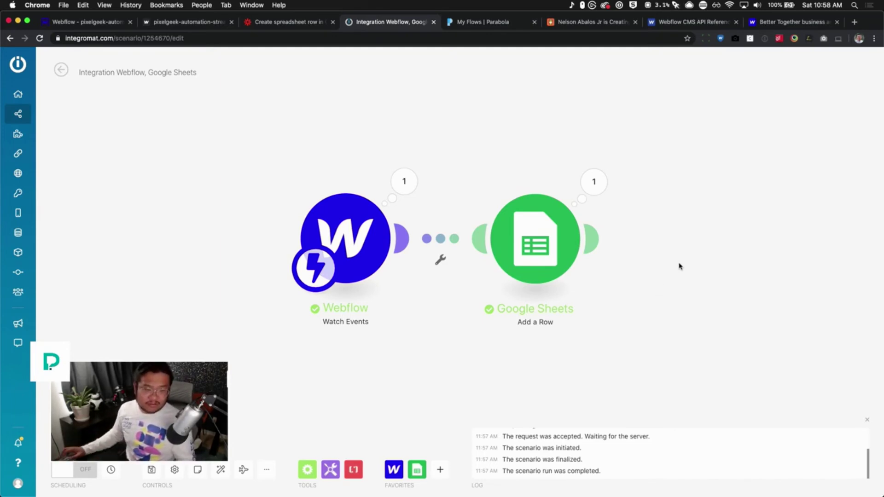
click(594, 181)
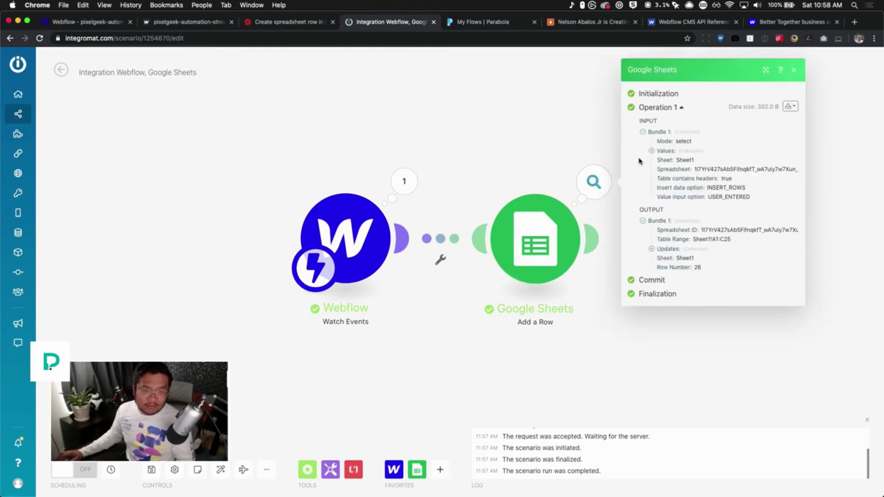
click(651, 152)
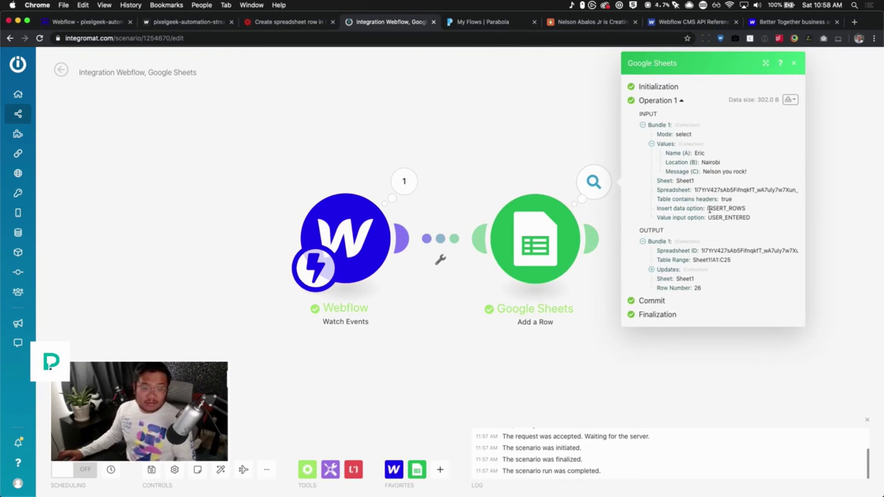
click(651, 144)
click(643, 221)
click(643, 244)
click(652, 153)
click(570, 98)
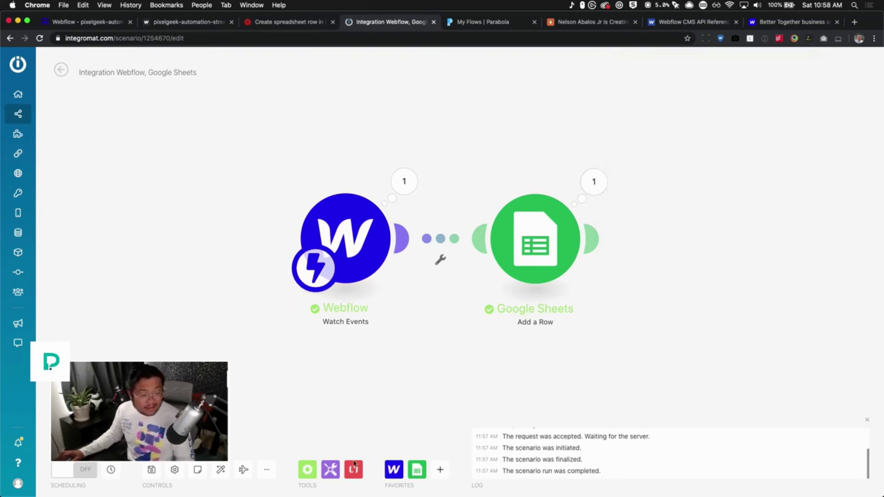
Add a Webflow Create Item module and connect it after Google Sheets Add a Row
click(394, 470)
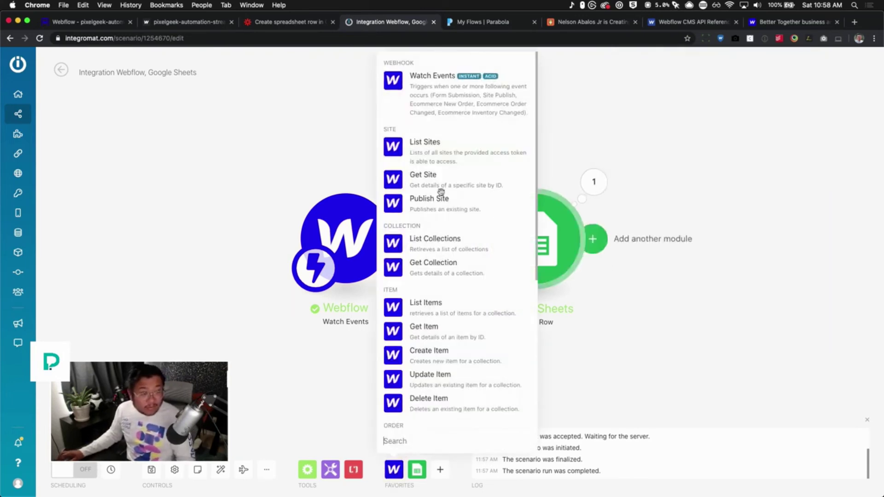
scroll(486, 366, down, 5)
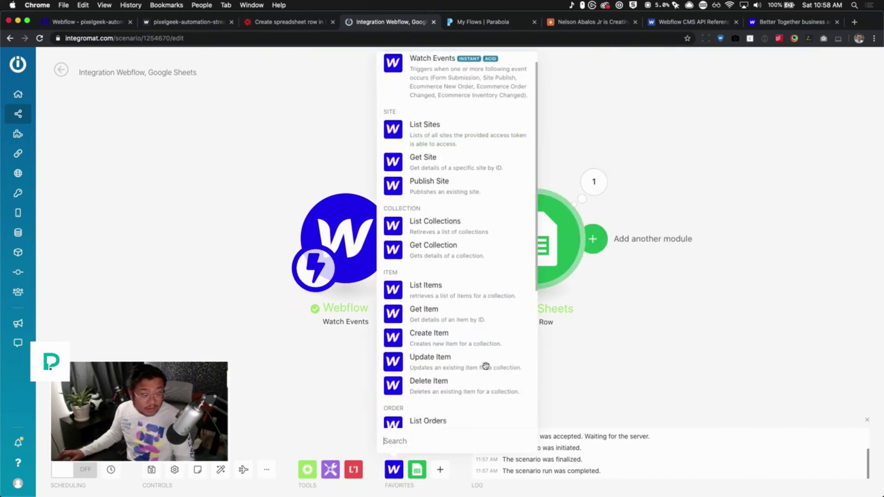
scroll(486, 366, up, 1)
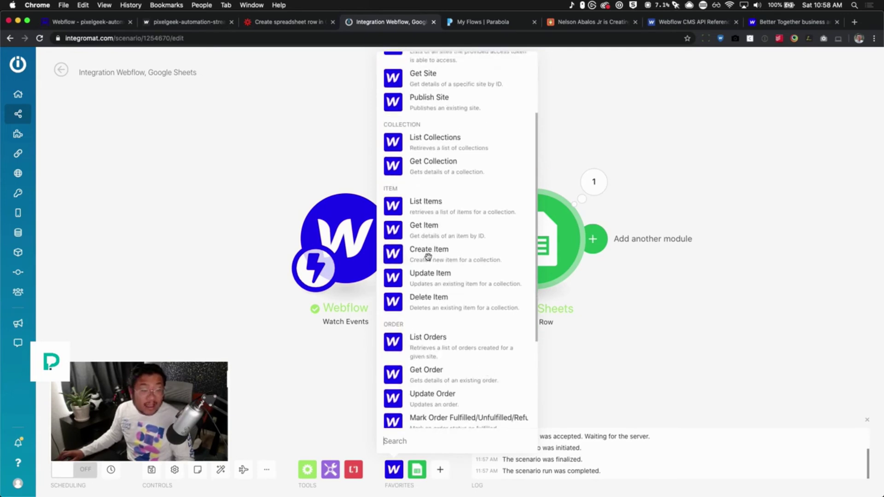
click(450, 258)
drag(440, 289, 713, 257)
click(713, 257)
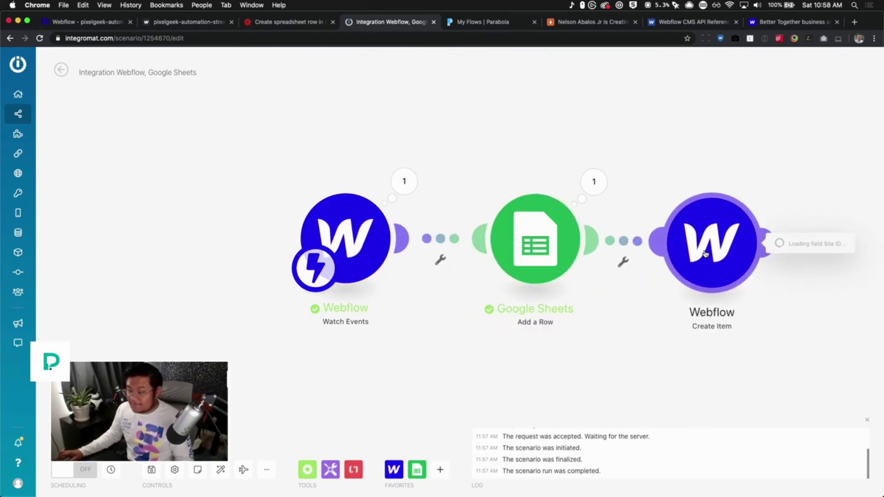
Set Create Item to My Webflow connection, site pixelgeek-automation-stream, collection Stream Collections
click(578, 194)
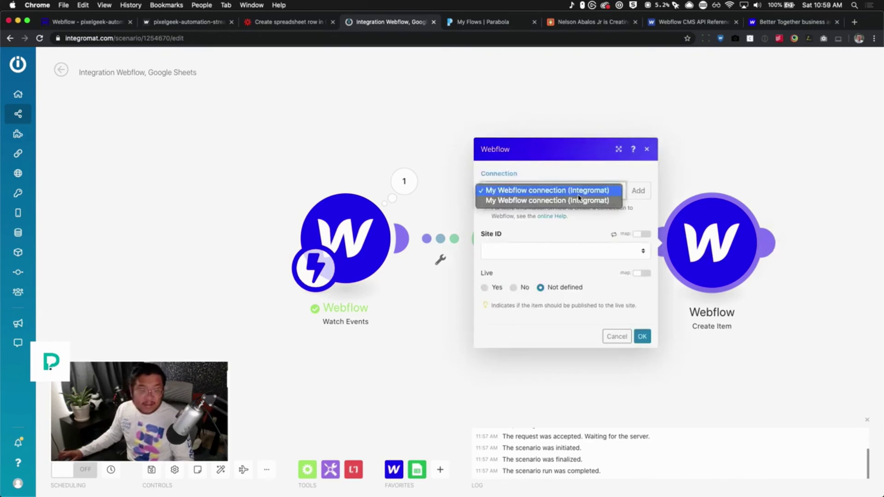
click(573, 201)
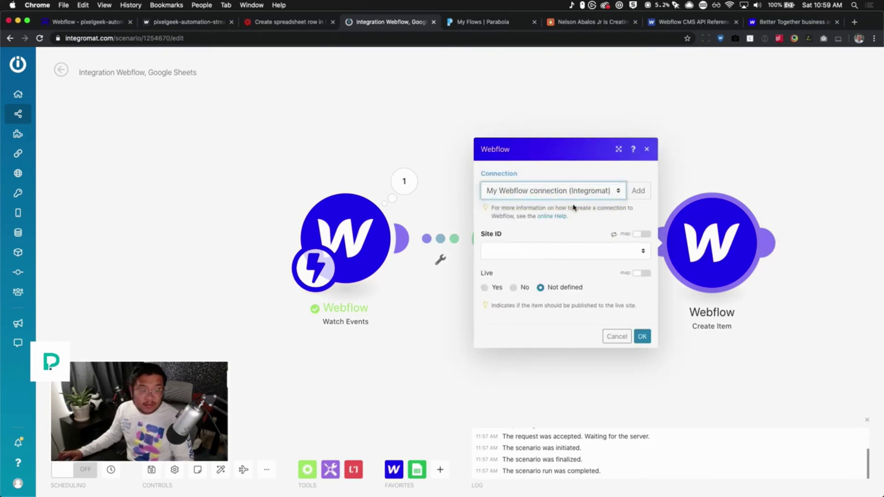
click(575, 251)
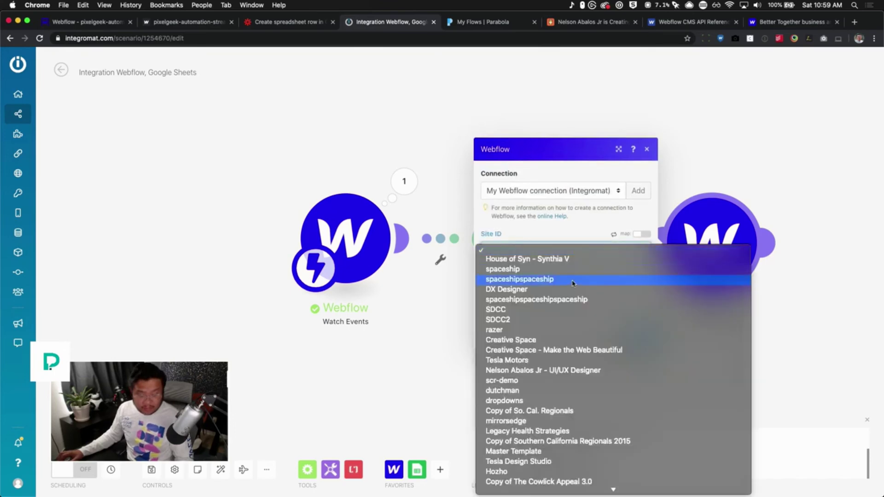
scroll(573, 284, down, 15)
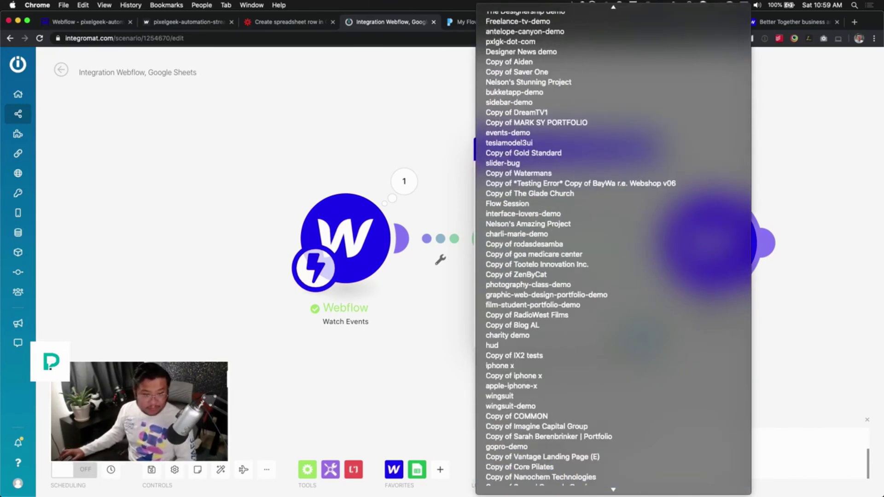
scroll(607, 435, down, 20)
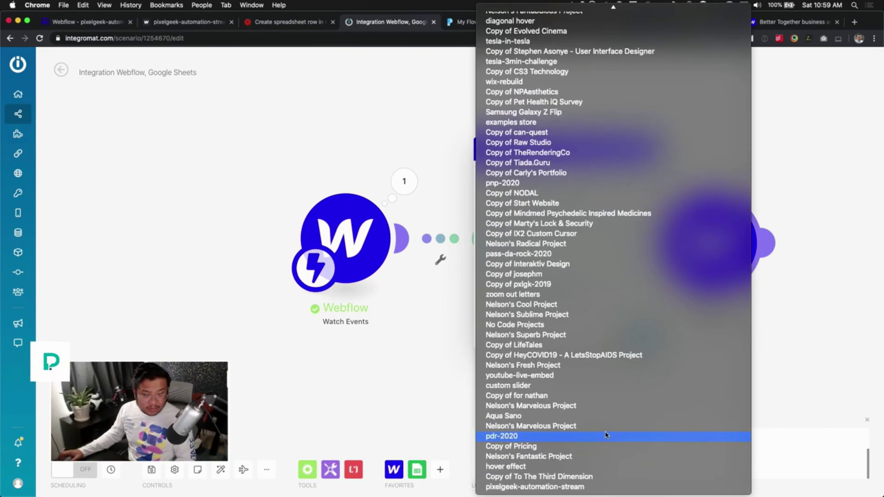
click(567, 487)
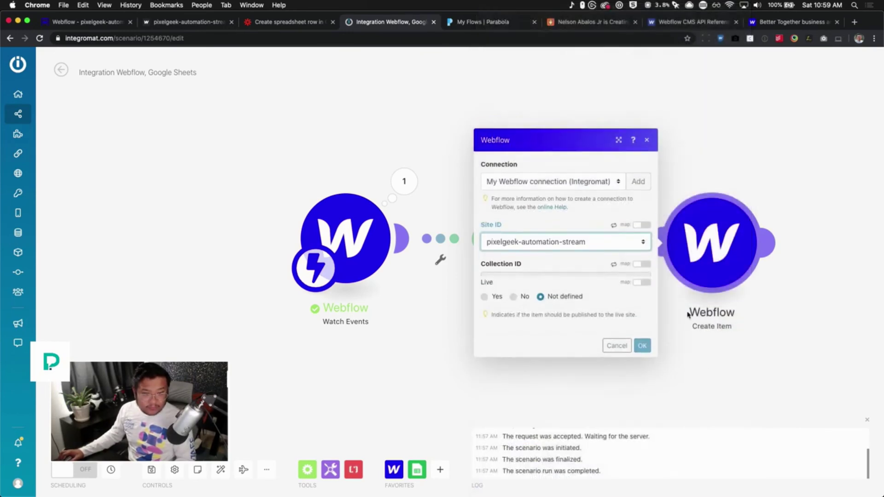
click(550, 271)
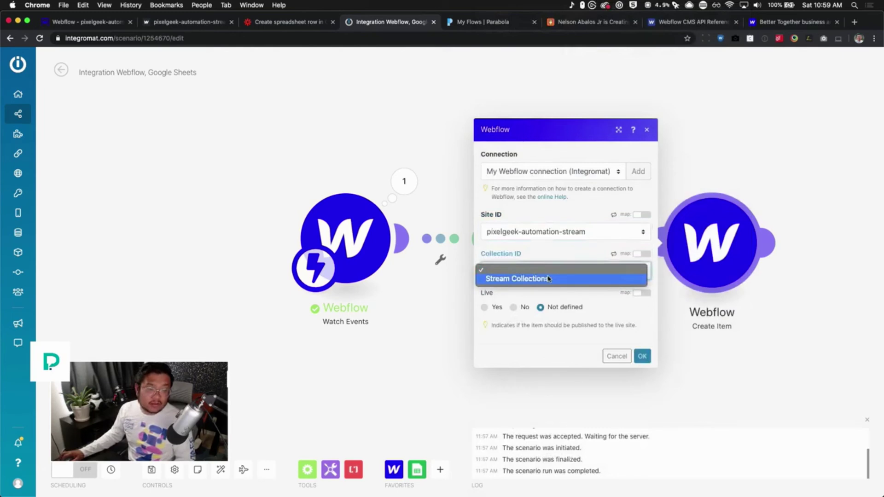
click(549, 279)
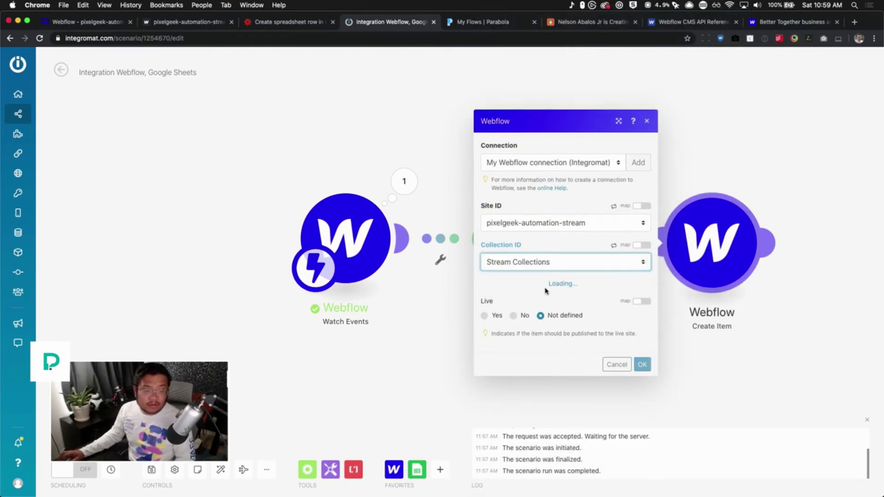
click(524, 265)
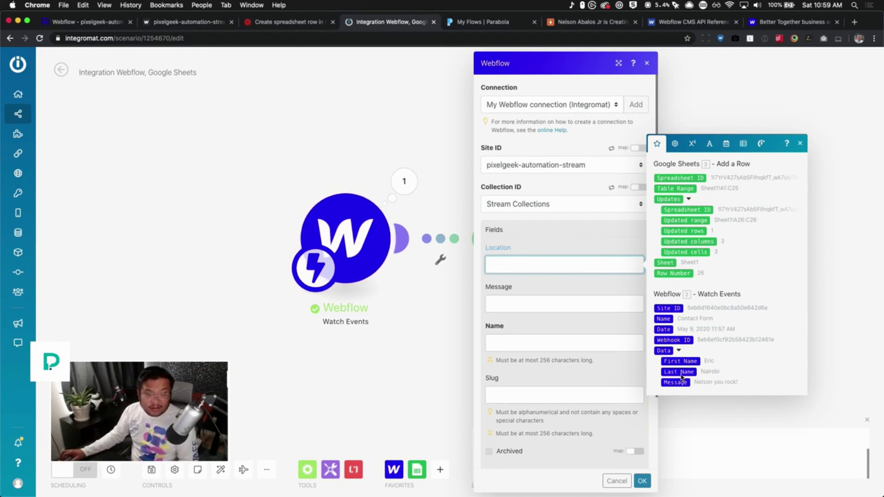
Map Last Name to Location, Message to Message, and First Name to Name
click(682, 372)
click(503, 304)
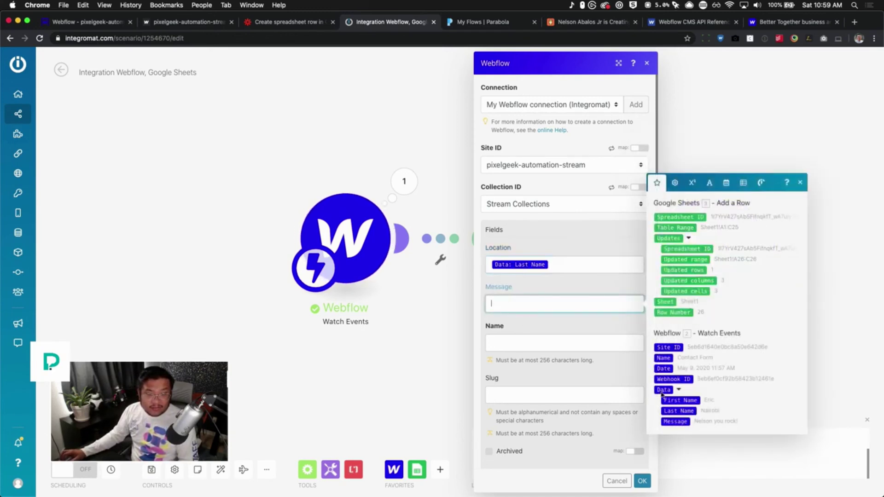
click(673, 421)
click(548, 345)
click(681, 440)
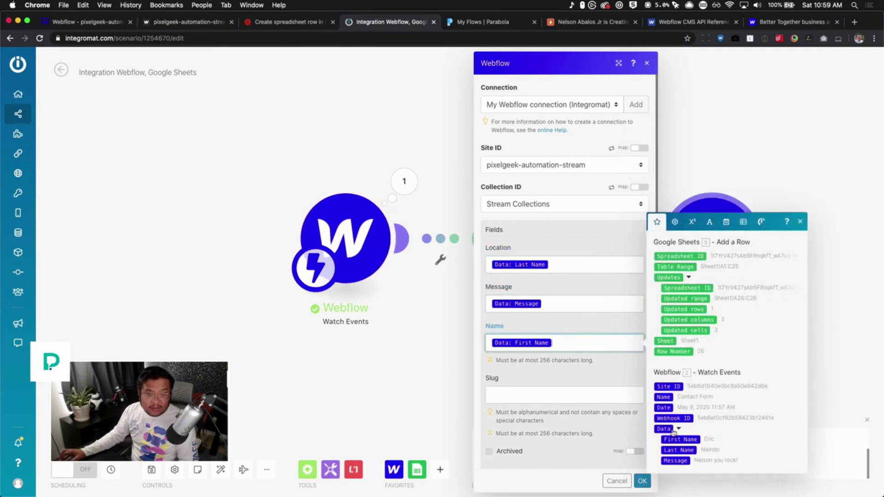
click(595, 248)
Set Live to Yes, confirm the Create Item settings, and switch scheduling on
scroll(617, 332, down, 3)
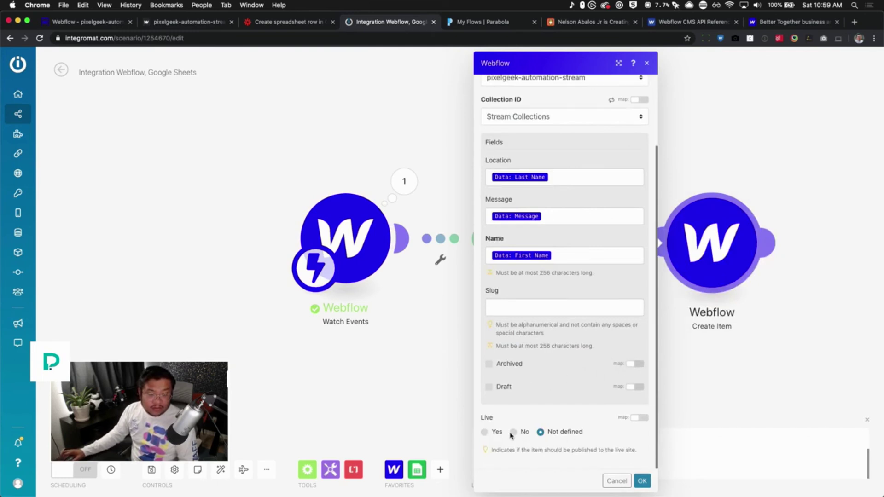
click(485, 433)
click(643, 482)
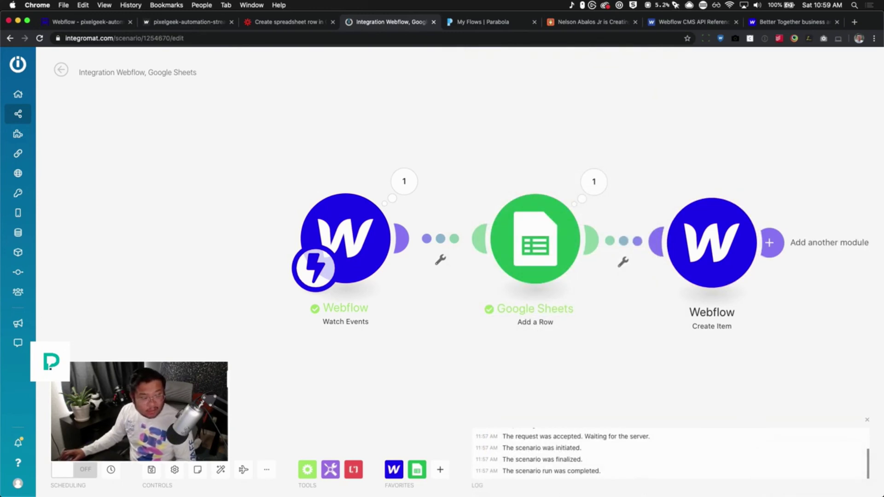
click(84, 470)
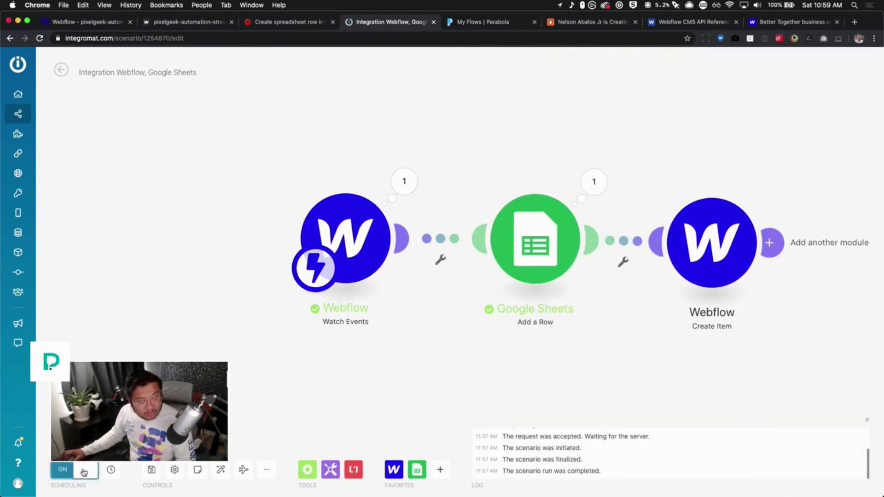
Submit the live contact form with a test name, Location 'test 3', Message 'helllllooooo chat'
click(174, 25)
click(265, 185)
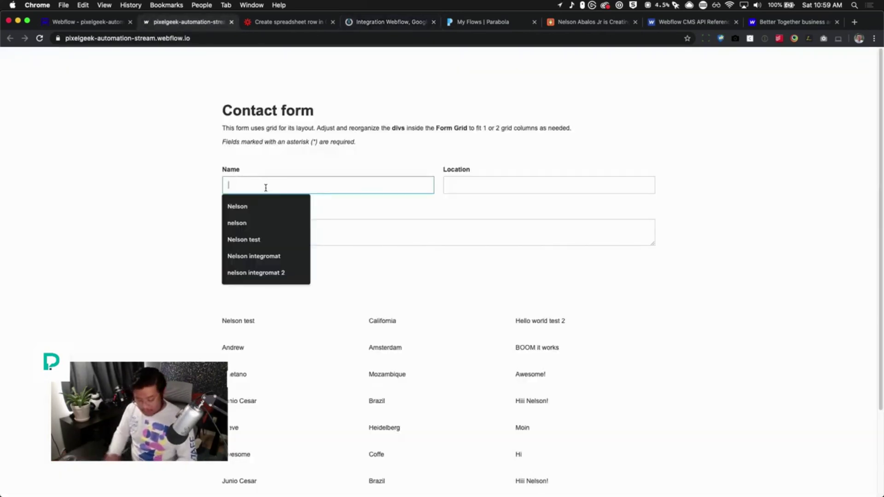
text(nelson integromat 3)
key(Tab)
text(test 3)
key(Tab)
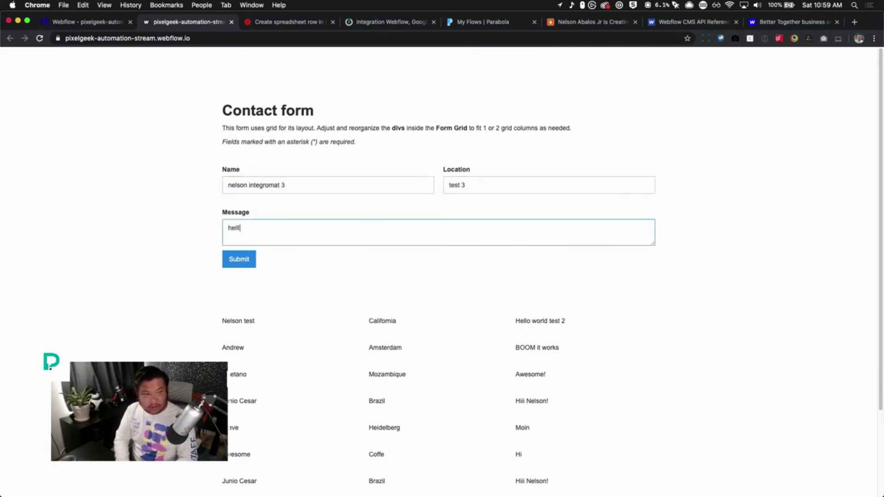
text(helllllooooo chat)
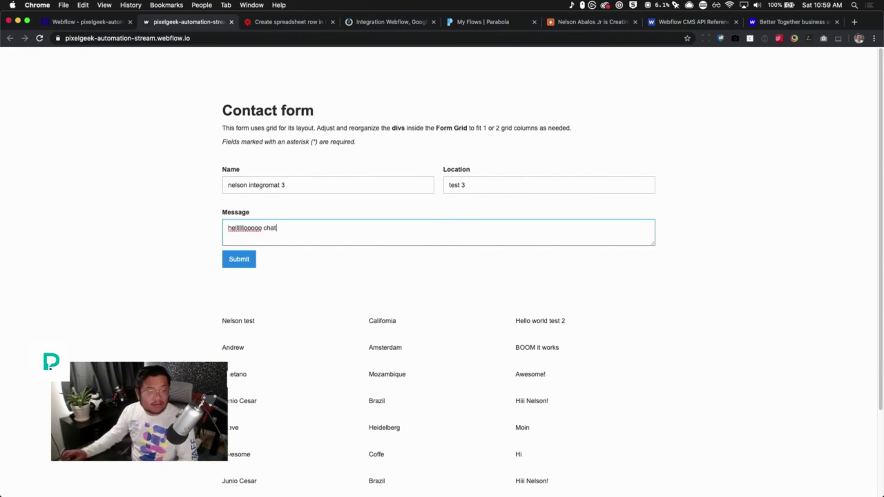
click(236, 265)
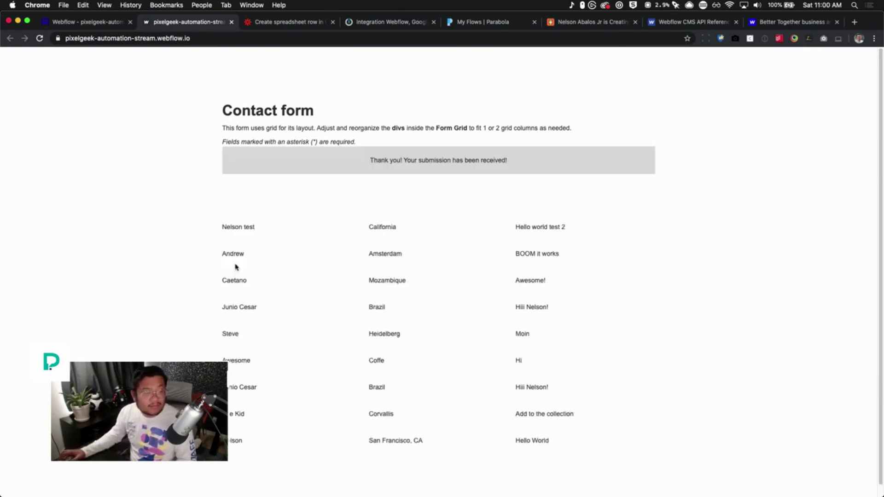
click(364, 24)
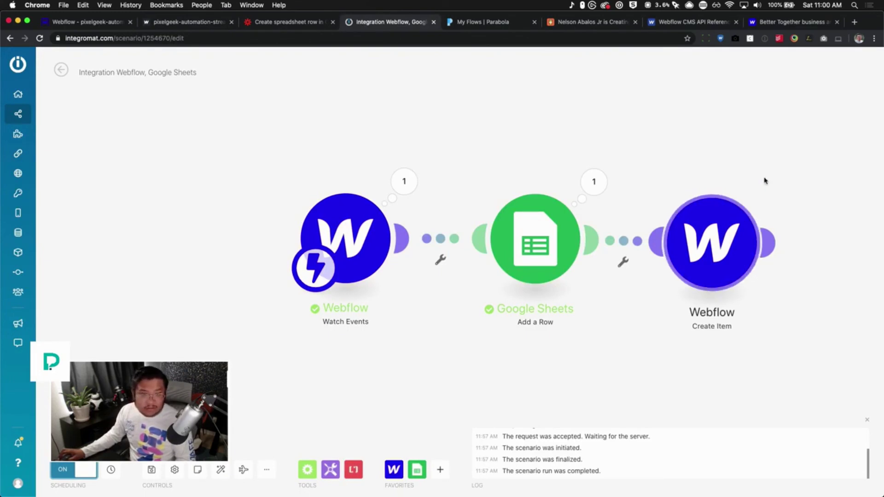
Reload the contact form to clear it, recheck the Create Item mapping, and save the scenario
click(186, 21)
click(38, 39)
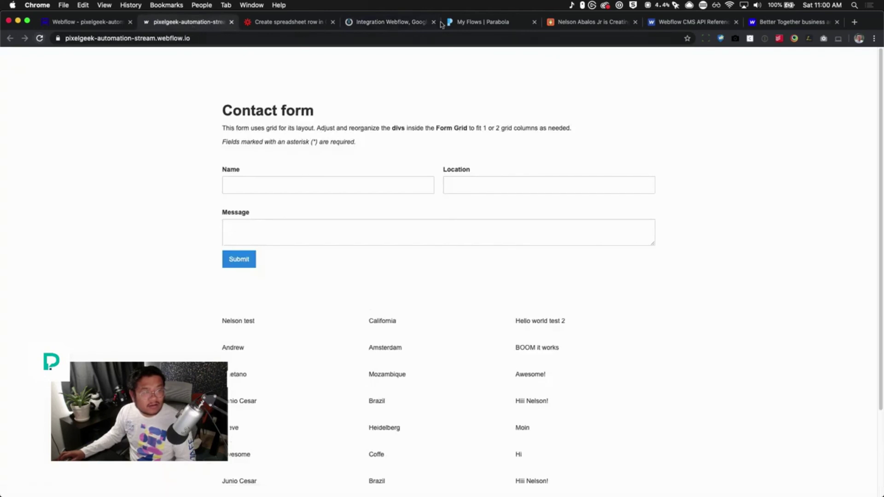
click(396, 22)
click(709, 240)
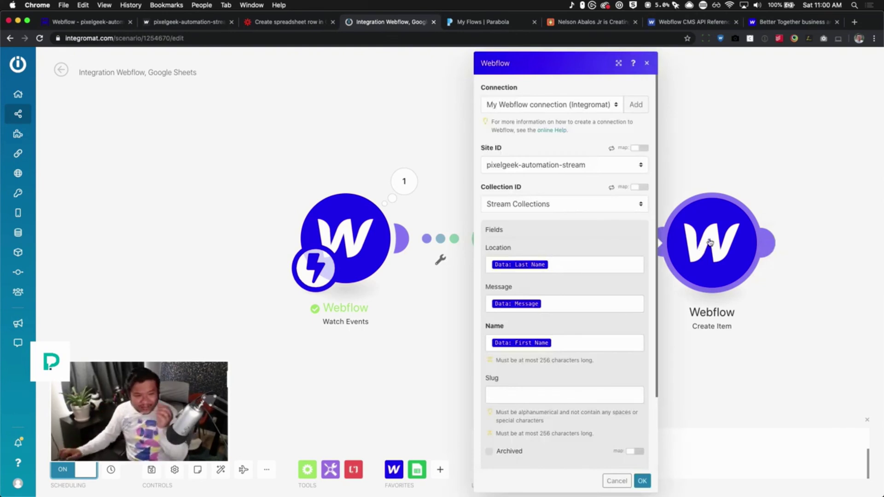
click(720, 382)
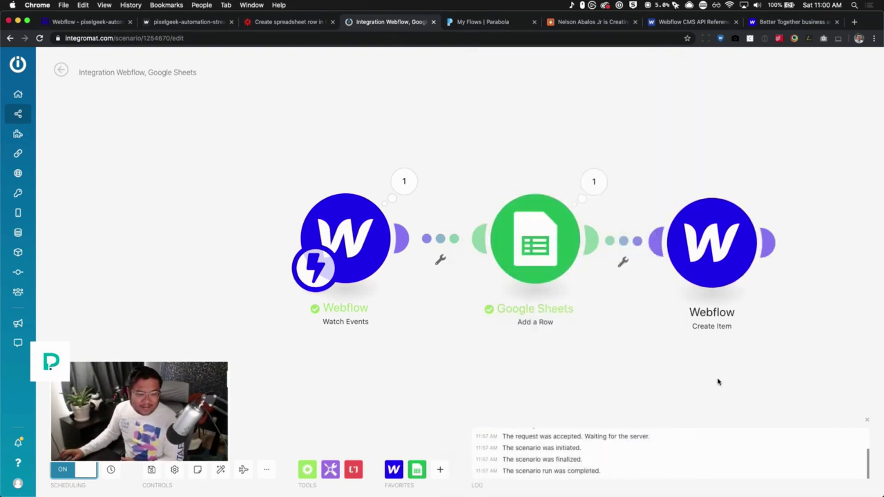
click(154, 475)
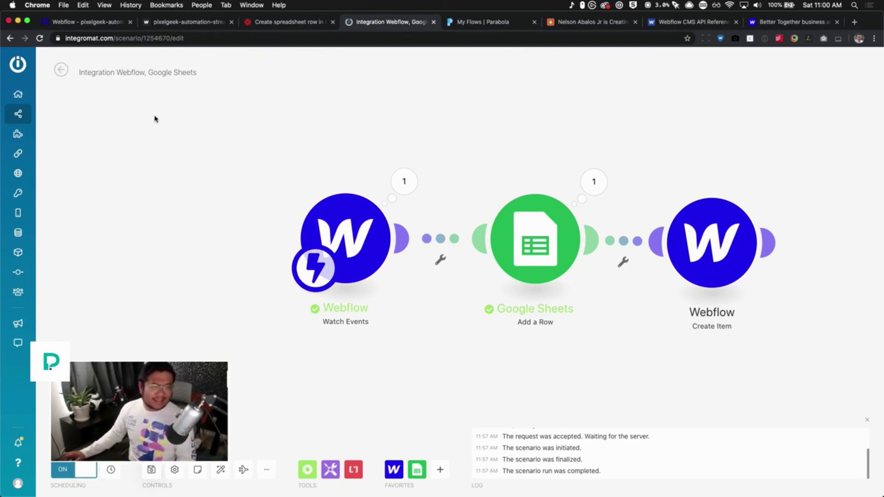
Submit a contact-form test with Name 'trying again', Location 'ugh' and Message 'comon'
click(173, 22)
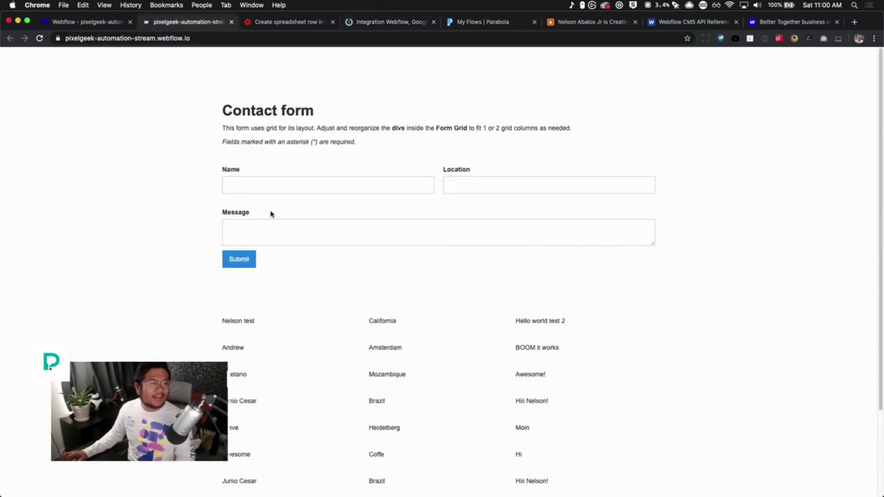
click(299, 188)
text(trying again)
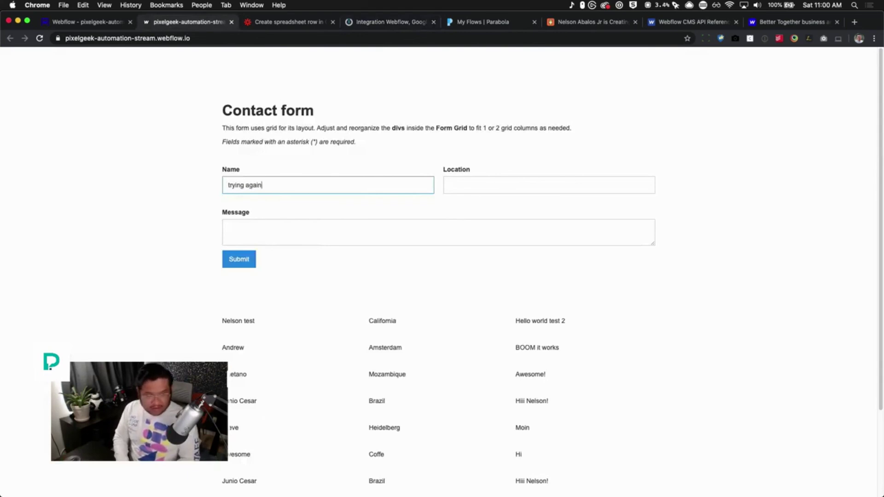
key(Tab)
text(ugh)
key(Tab)
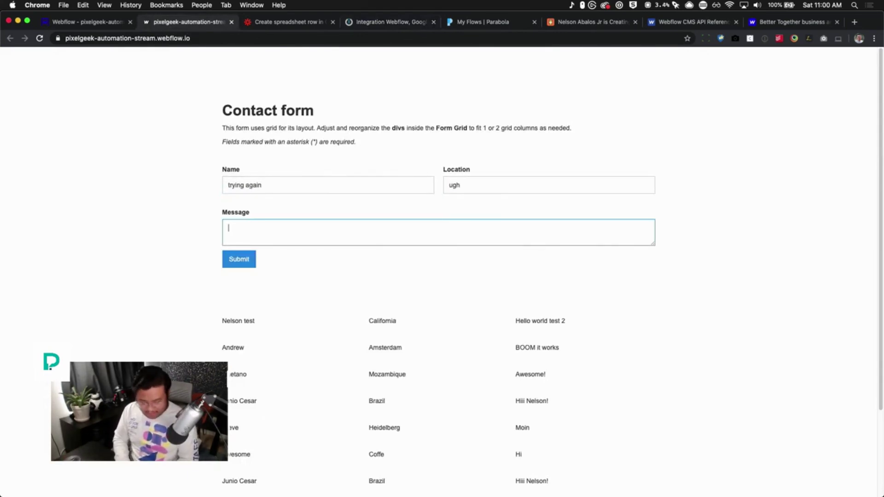
text(comon)
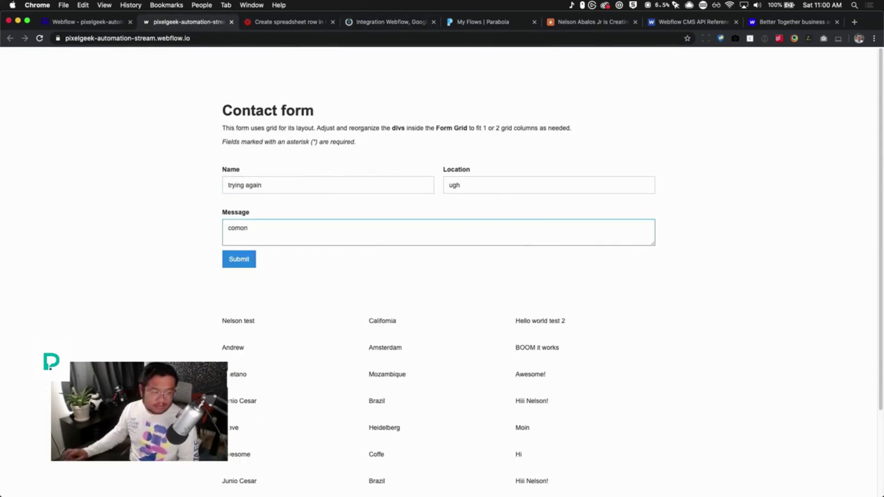
click(239, 265)
click(369, 26)
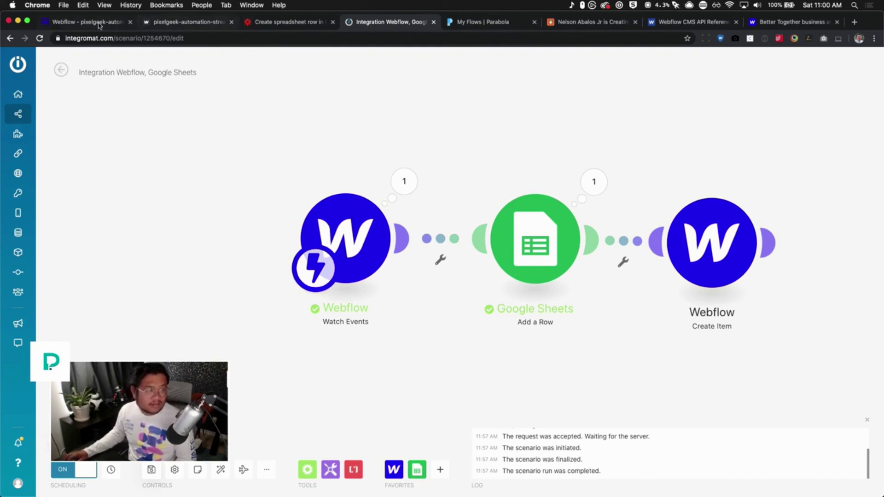
Reload the pixelgeek-automation-stream contact page to check for the new entry
click(175, 25)
key(super+r)
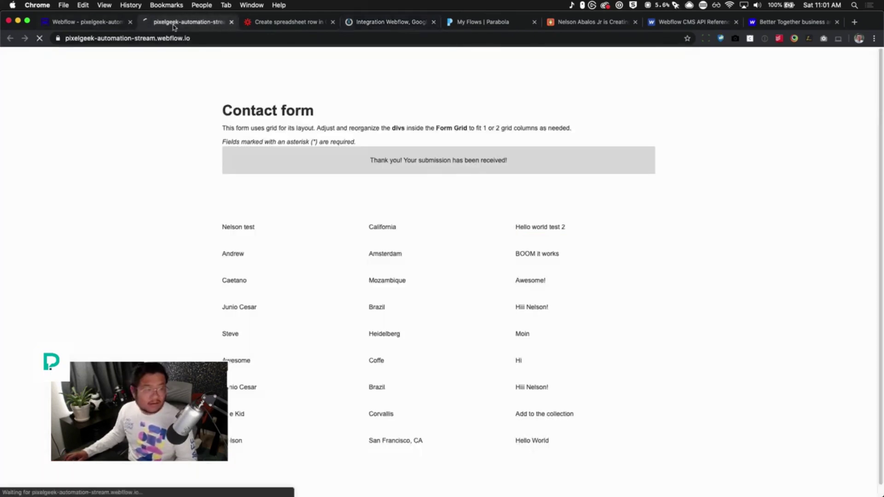